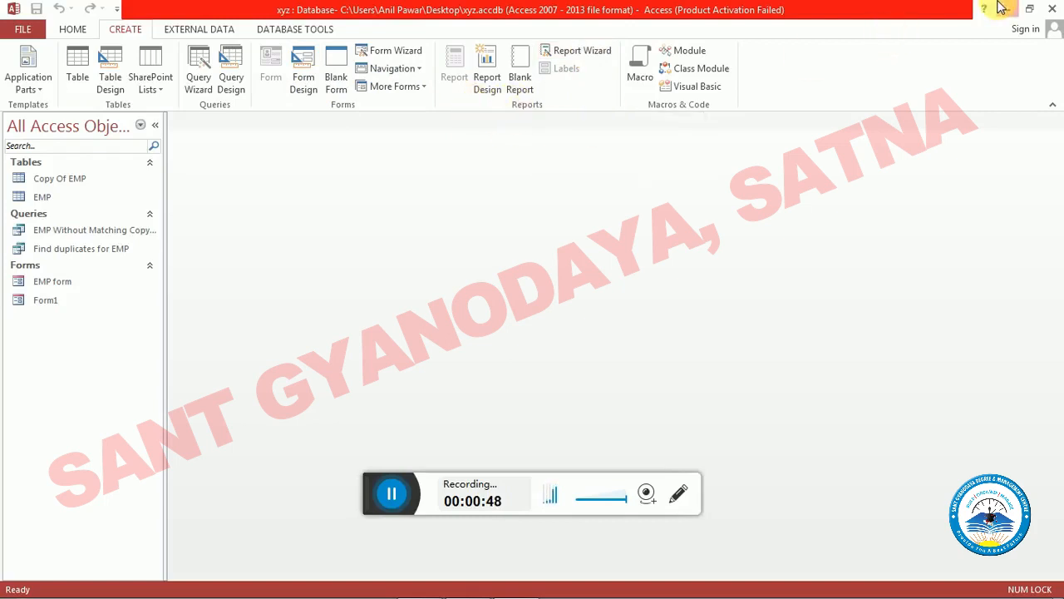
# - Switch to the Word notes and read the opening definition of a report in Access
pyautogui.click(1006, 9)
pyautogui.click(419, 589)
pyautogui.scroll(2, 328, 173)
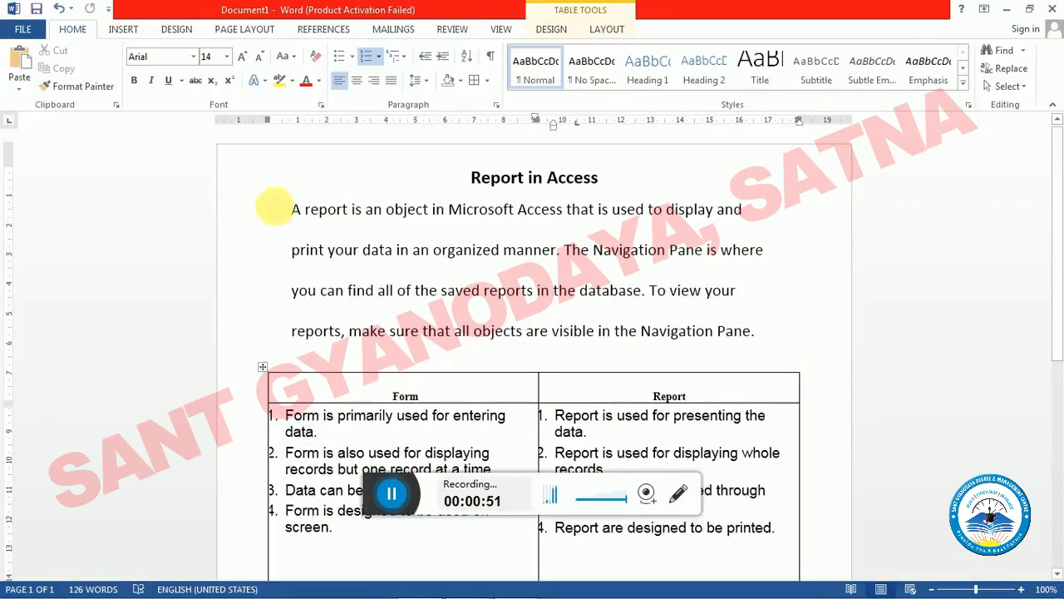
pyautogui.click(289, 214)
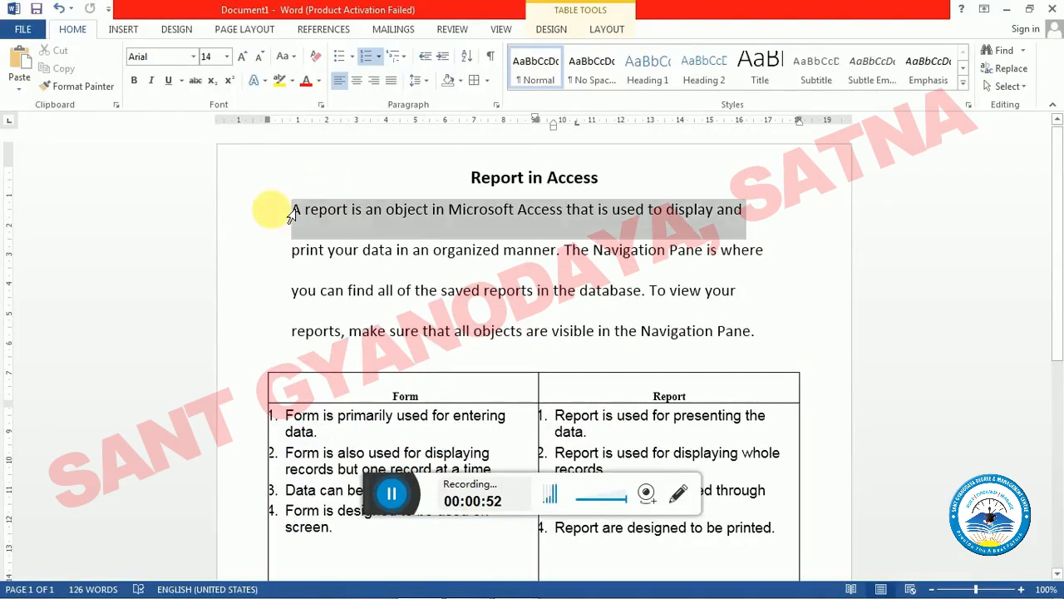
pyautogui.click(433, 213)
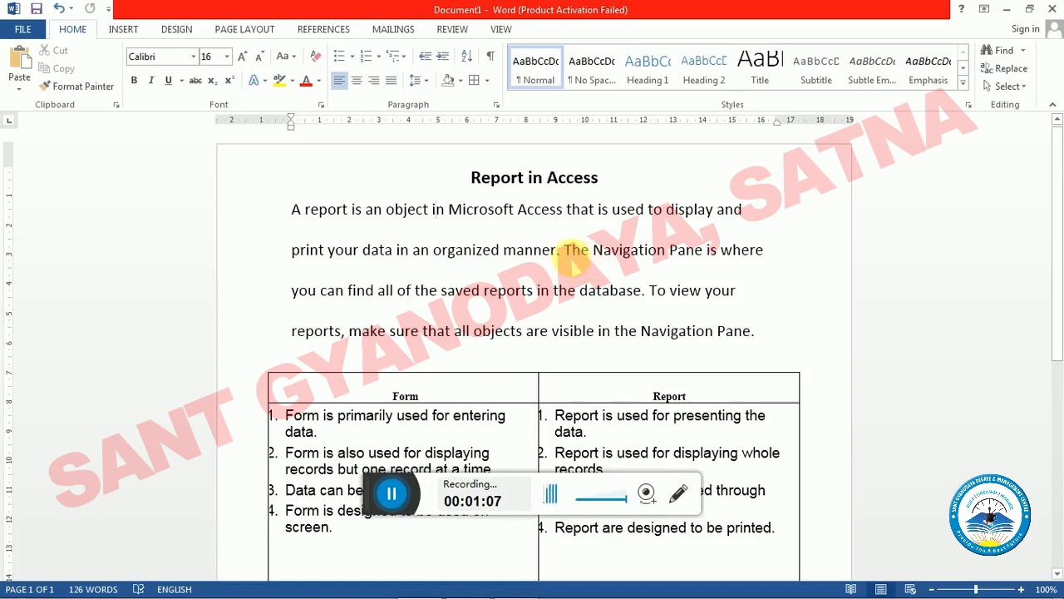
pyautogui.moveTo(506, 233); pyautogui.dragTo(266, 219)
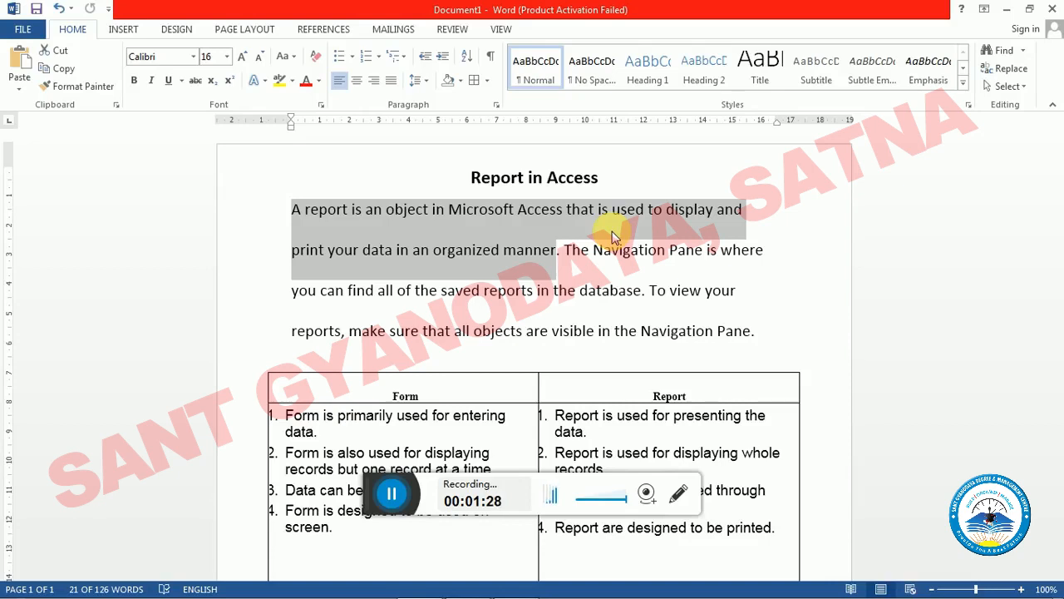
pyautogui.click(590, 250)
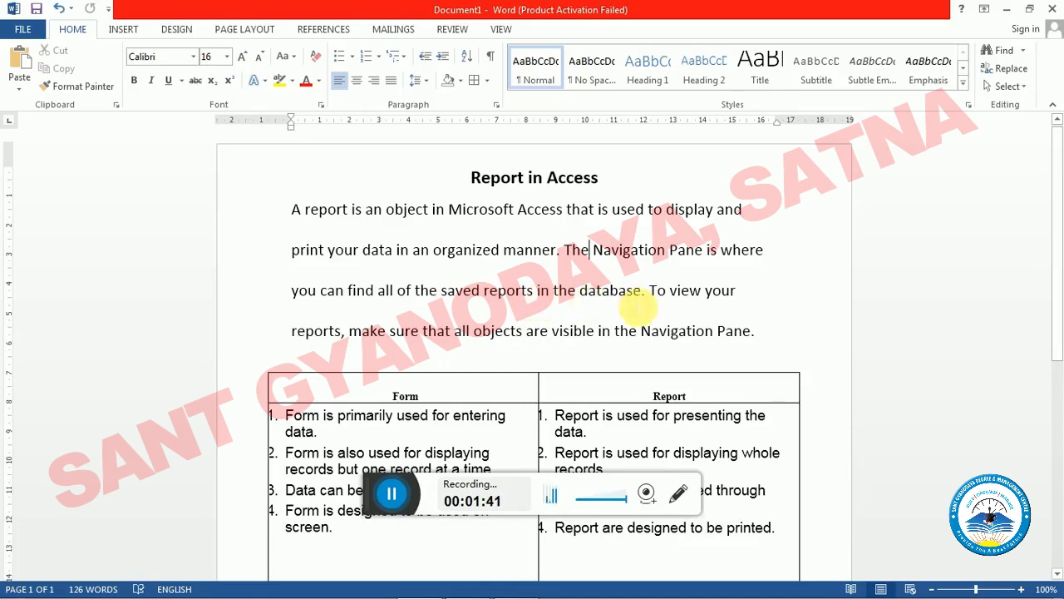
# - Compare the Word notes on finding saved reports with the object groups in the xyz database's Navigation Pane in Access
pyautogui.hotkey('alt', 'Tab')
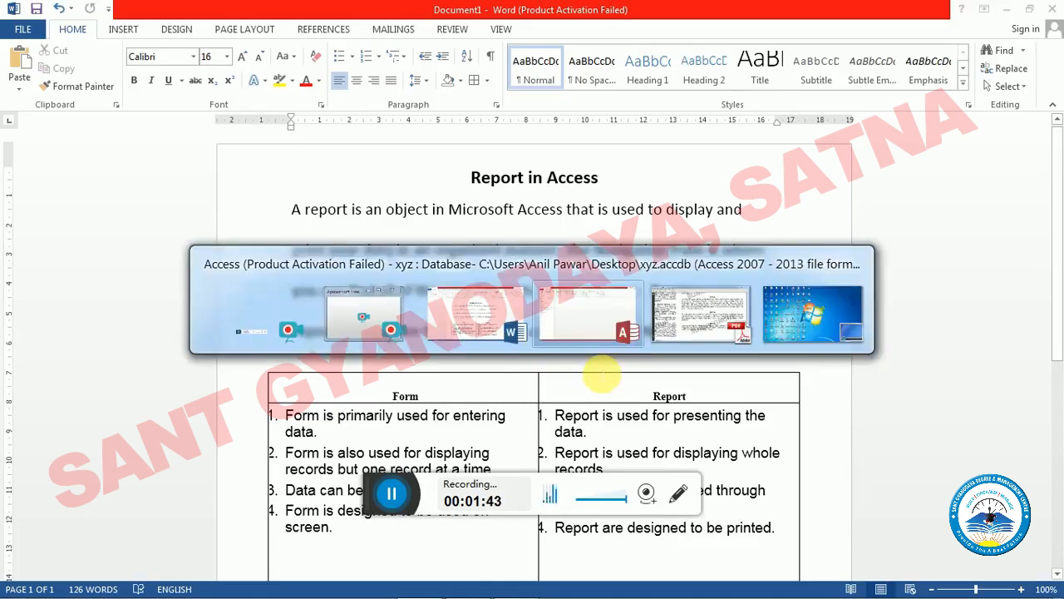
pyautogui.click(564, 326)
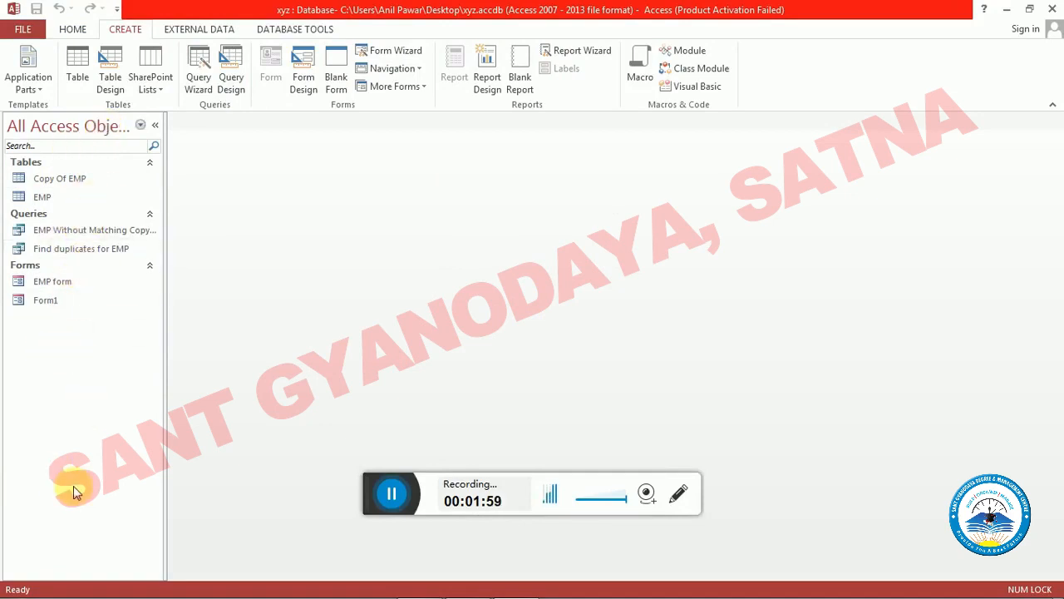
pyautogui.hotkey('alt', 'Tab')
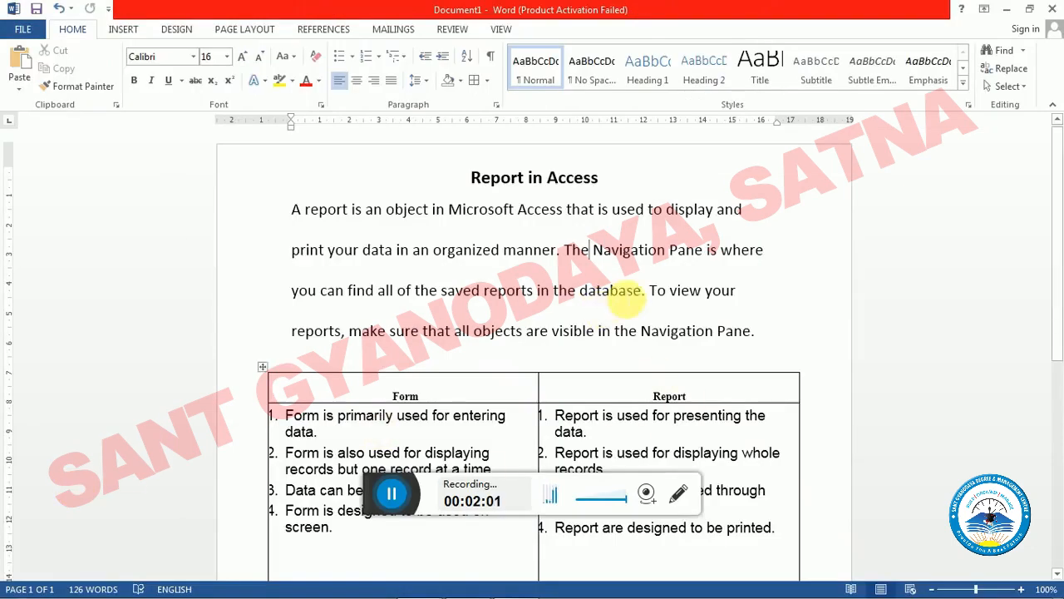
pyautogui.click(680, 294)
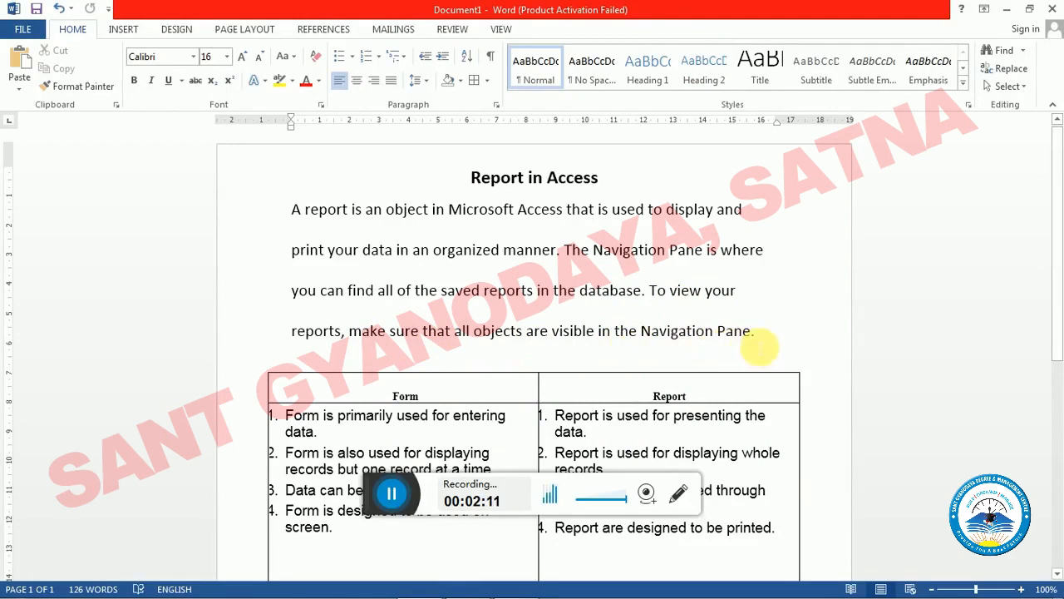
pyautogui.hotkey('alt', 'Tab')
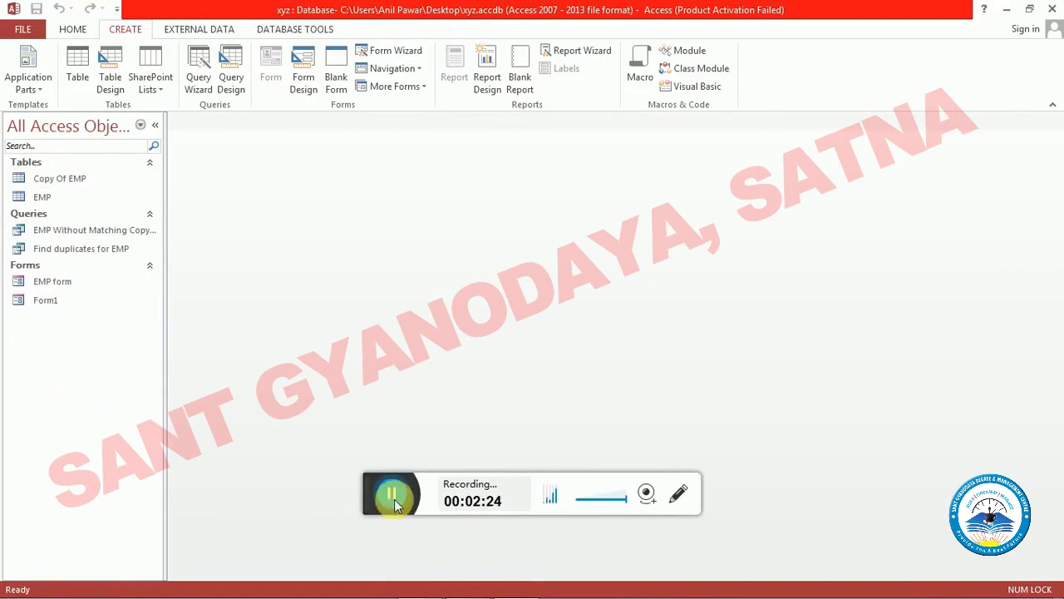
pyautogui.hotkey('alt', 'Tab')
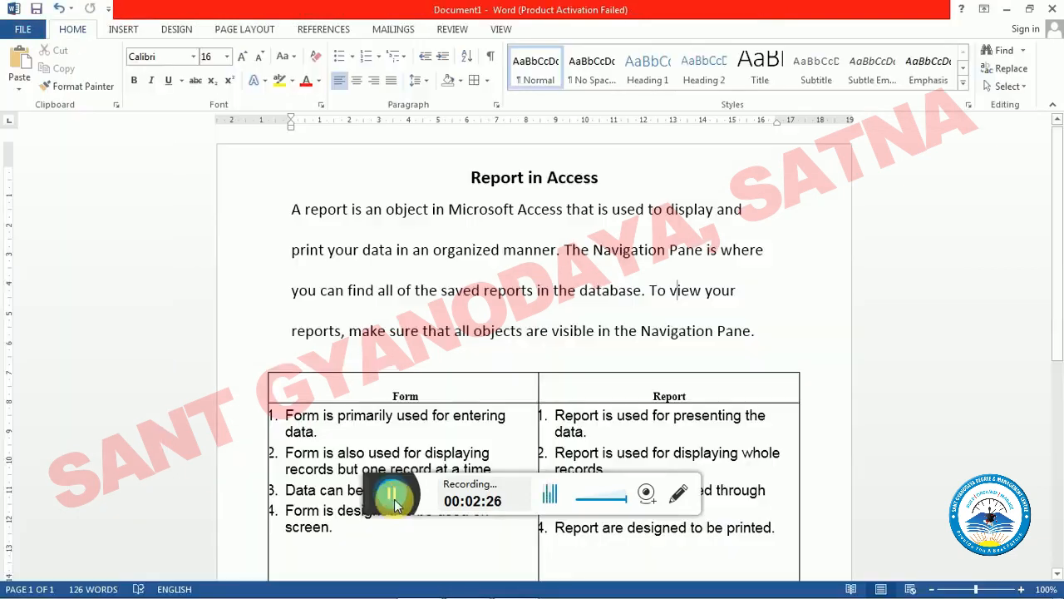
pyautogui.hotkey('alt', 'Tab')
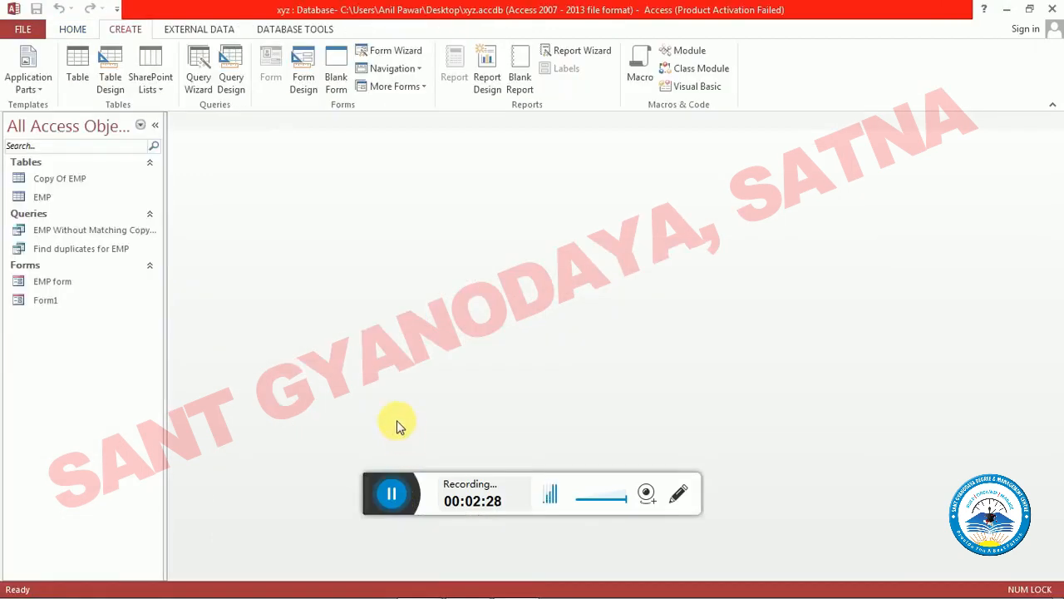
# - Return to the Word notes and review the table comparing forms with reports, undoing any accidental text move
pyautogui.hotkey('alt', 'Tab')
pyautogui.scroll(-3, 420, 407)
pyautogui.scroll(-2, 430, 390)
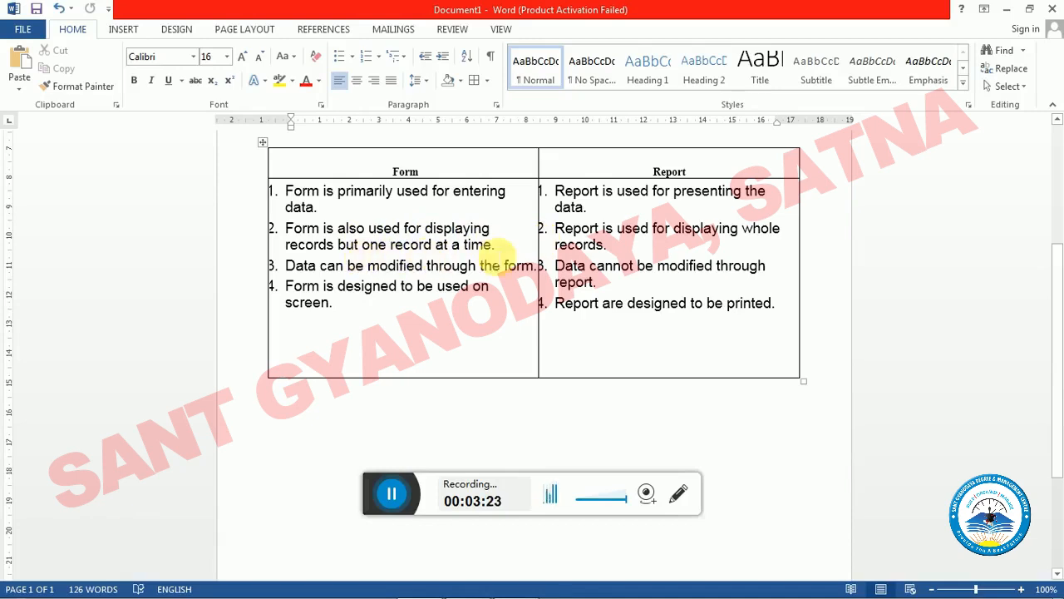
pyautogui.moveTo(557, 229); pyautogui.dragTo(678, 238)
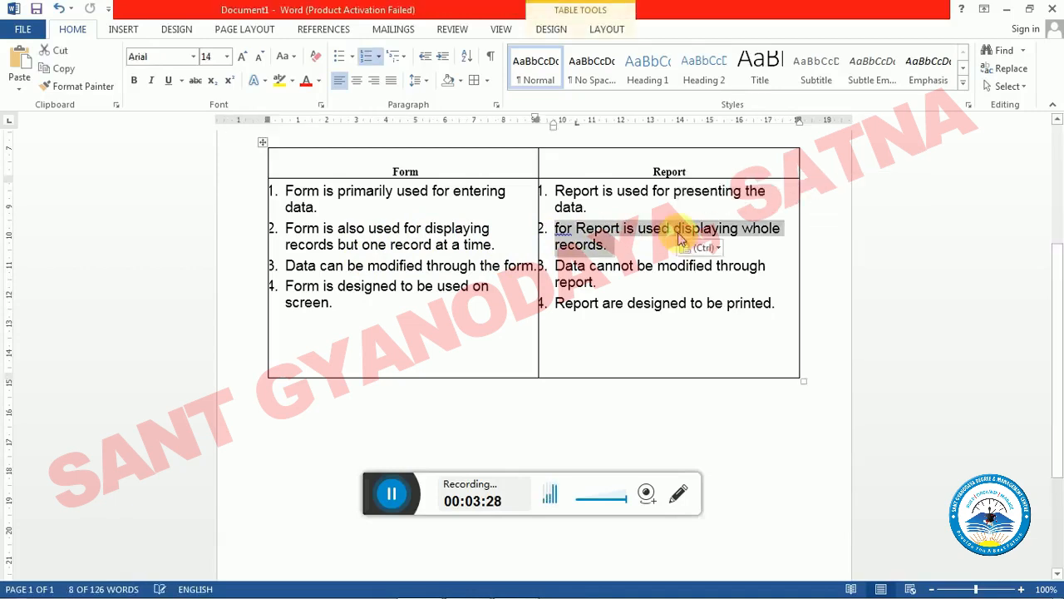
pyautogui.hotkey('ctrl', 'z')
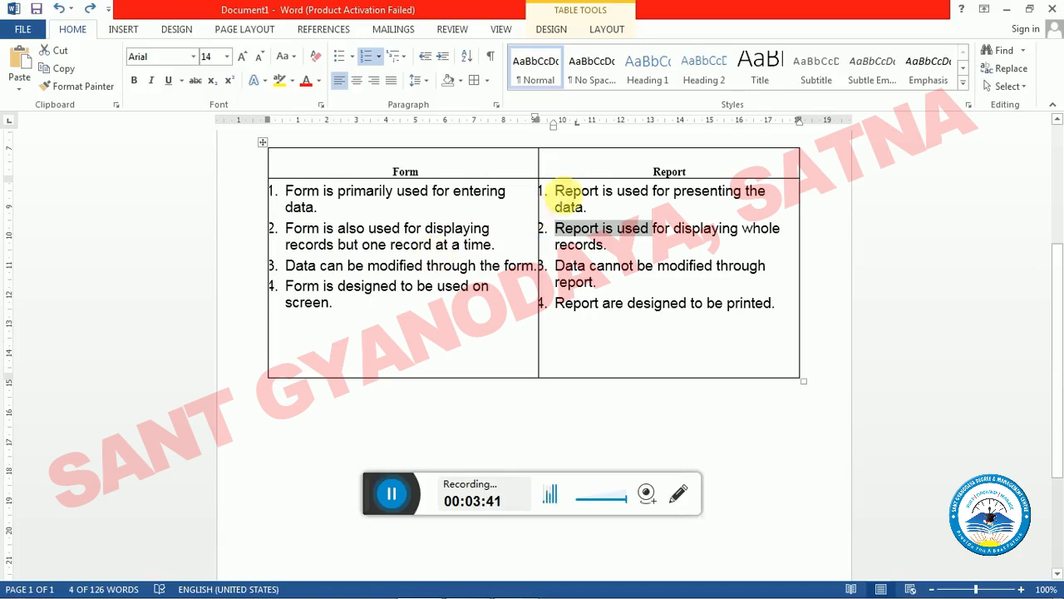
pyautogui.moveTo(557, 237); pyautogui.dragTo(619, 241)
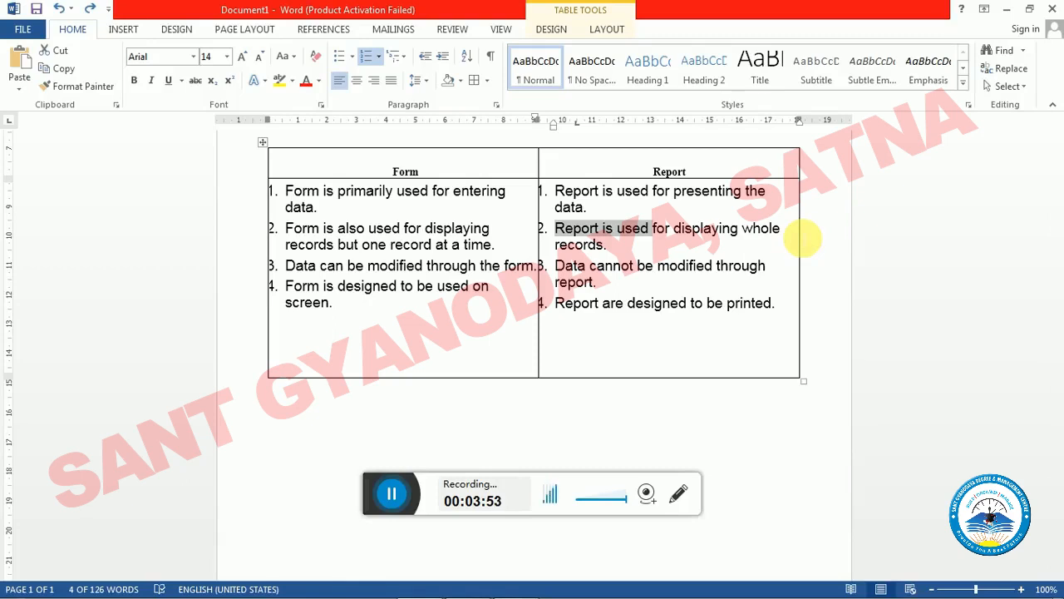
# - Switch to Access and create a blank report in Design view with a taller Page Header and a shorter Detail section
pyautogui.hotkey('alt', 'Tab')
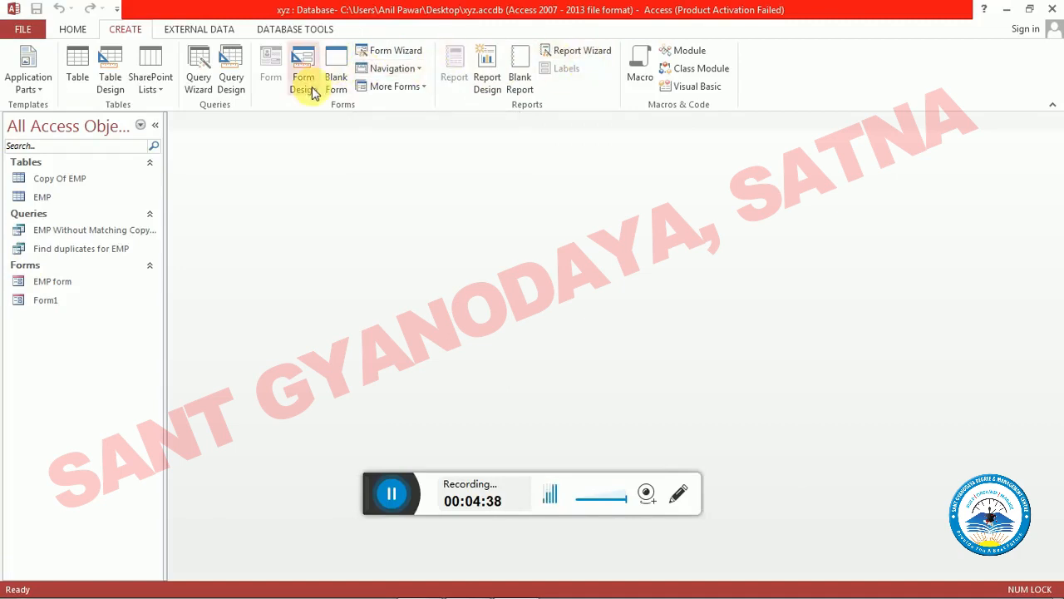
pyautogui.click(487, 64)
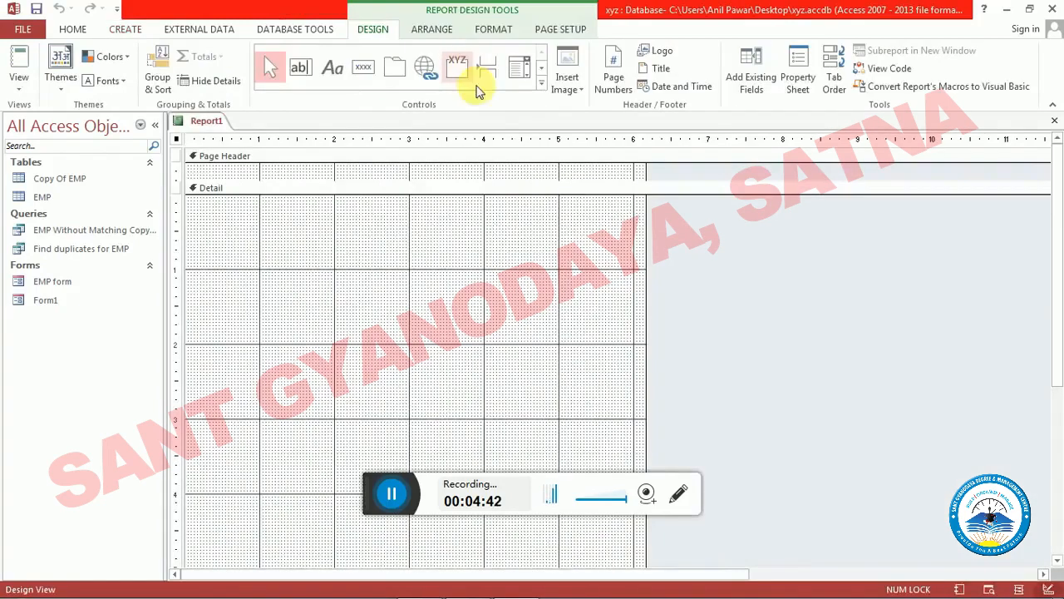
pyautogui.moveTo(592, 186); pyautogui.dragTo(590, 219)
pyautogui.scroll(-5, 582, 214)
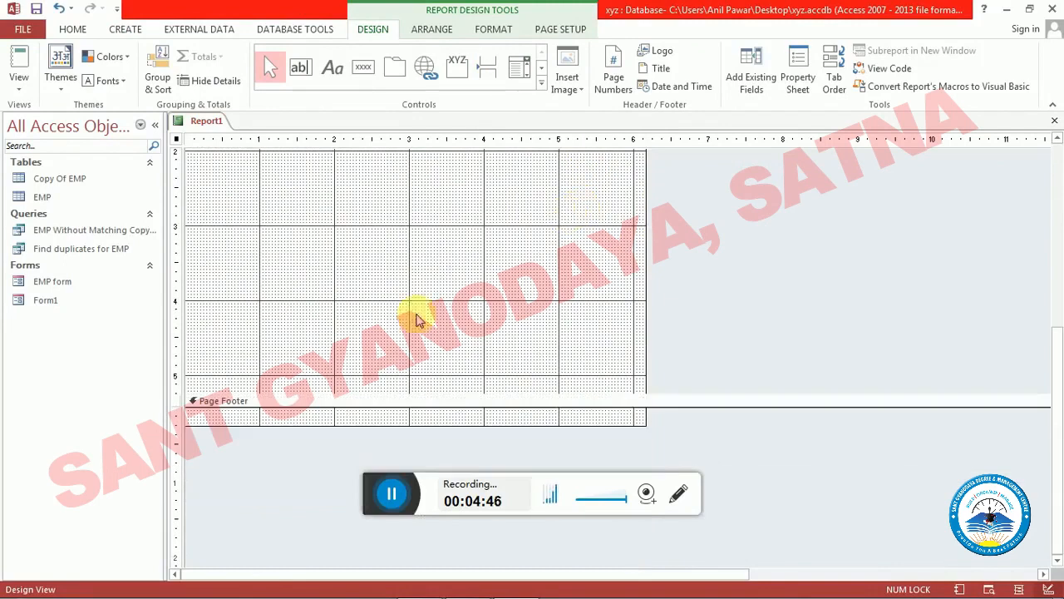
pyautogui.moveTo(393, 400); pyautogui.dragTo(387, 361)
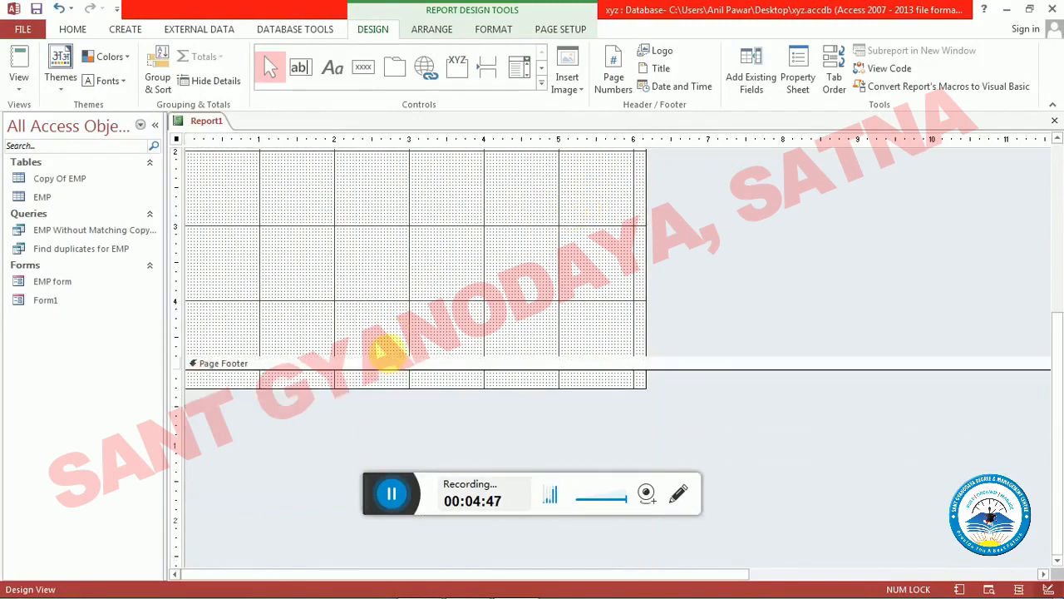
pyautogui.scroll(5, 404, 314)
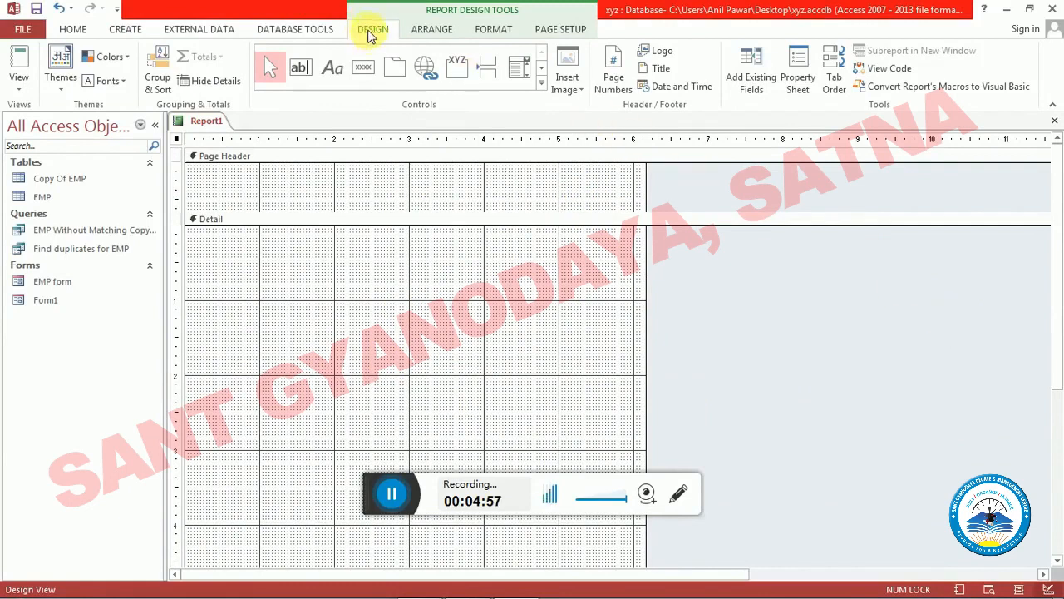
# - Add the EMP table's ENO, NAME, AGE and SALARY fields to the report's Detail section, stacked one below another
pyautogui.click(757, 87)
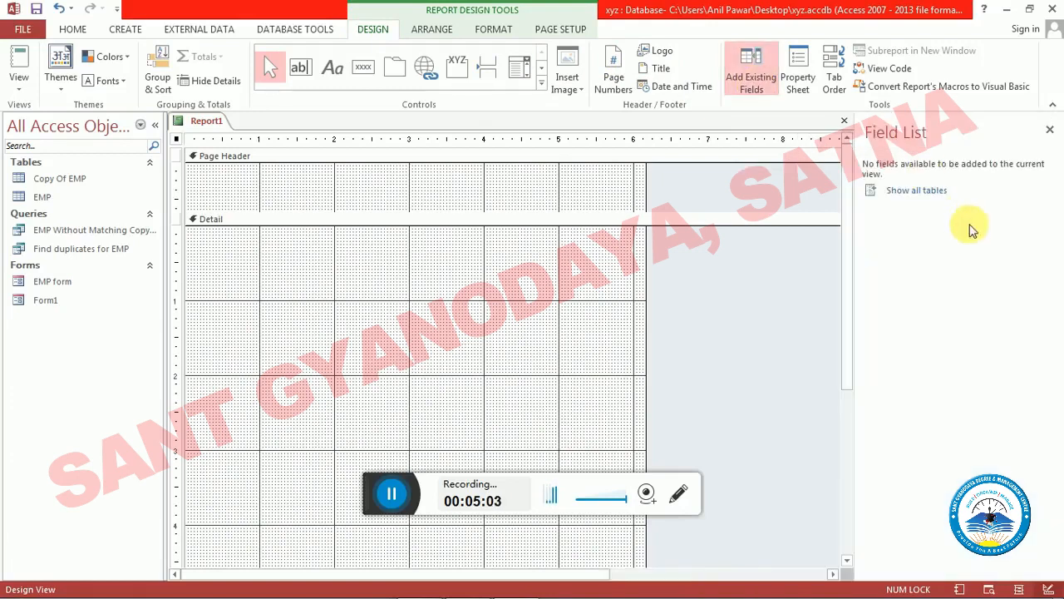
pyautogui.click(933, 193)
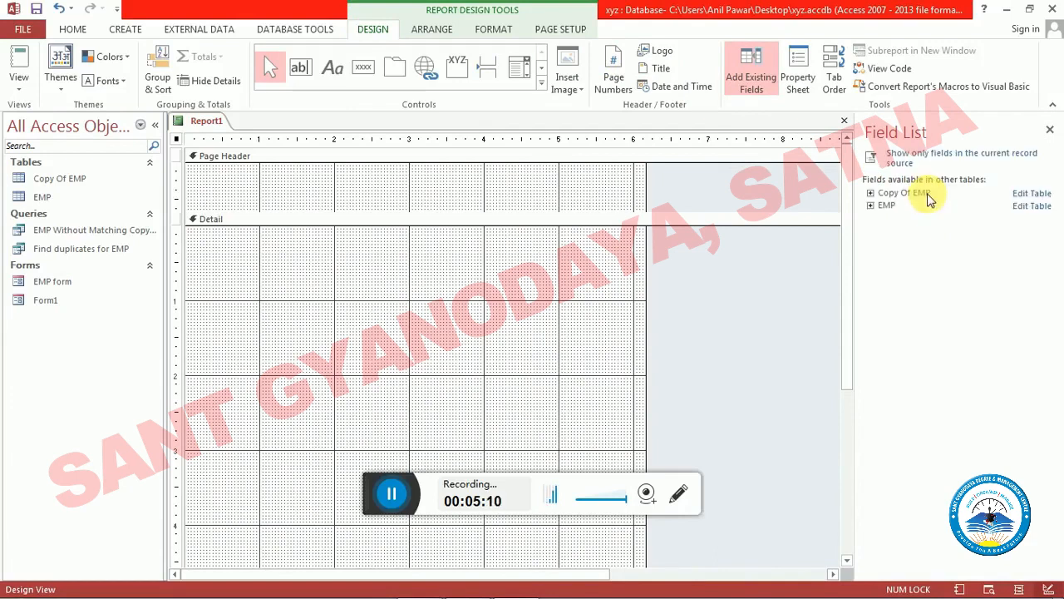
pyautogui.click(870, 206)
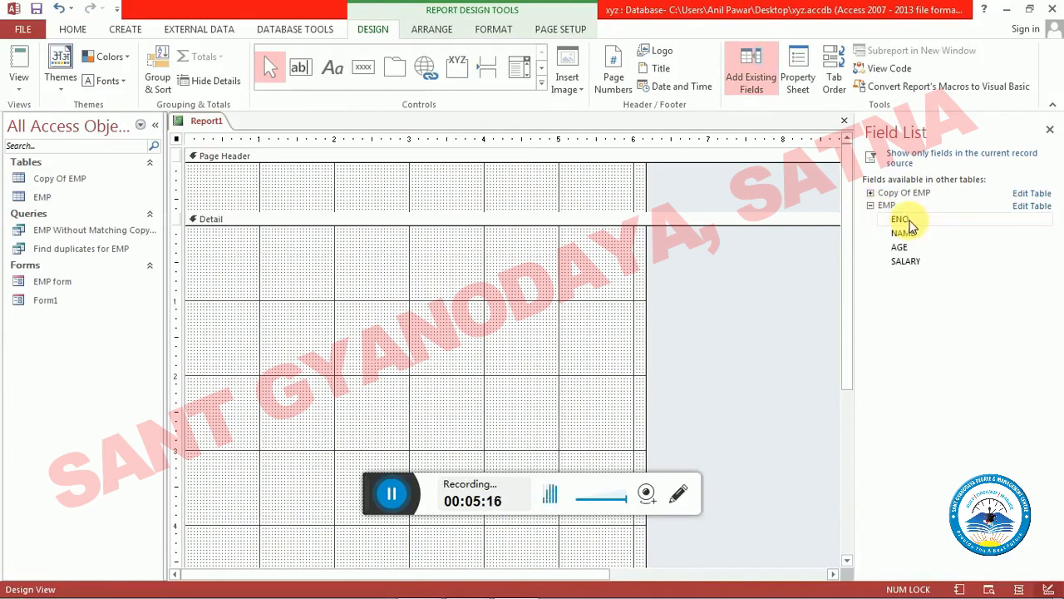
pyautogui.moveTo(911, 223); pyautogui.dragTo(359, 243)
pyautogui.moveTo(907, 223); pyautogui.dragTo(372, 287)
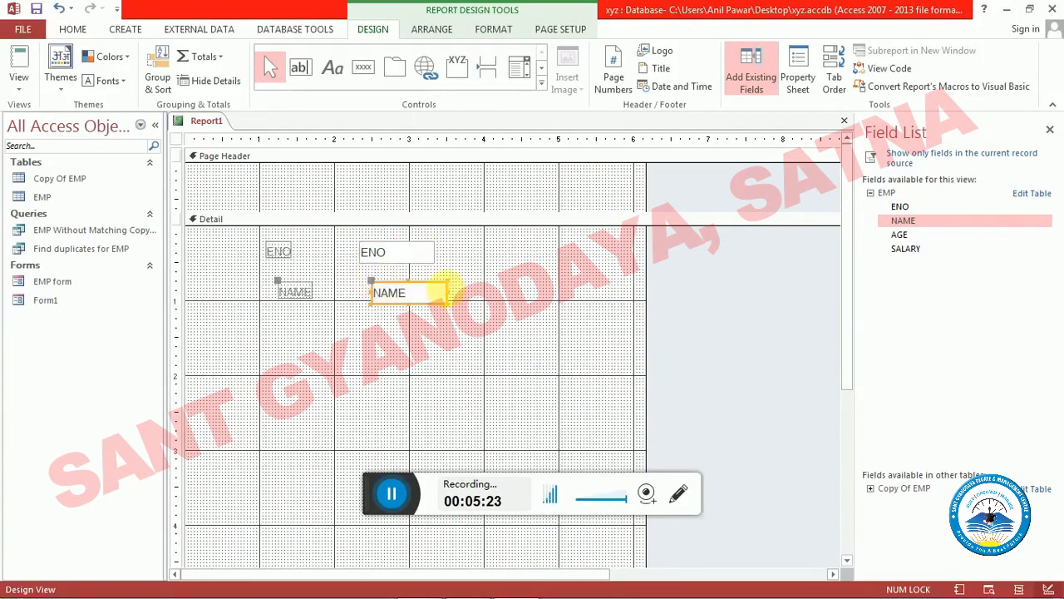
pyautogui.moveTo(903, 235); pyautogui.dragTo(388, 326)
pyautogui.moveTo(905, 247); pyautogui.dragTo(382, 289)
# - Align the NAME, AGE and SALARY controls under ENO in the Detail section and slightly widen the SALARY text box
pyautogui.click(389, 291)
pyautogui.moveTo(309, 356); pyautogui.dragTo(291, 355)
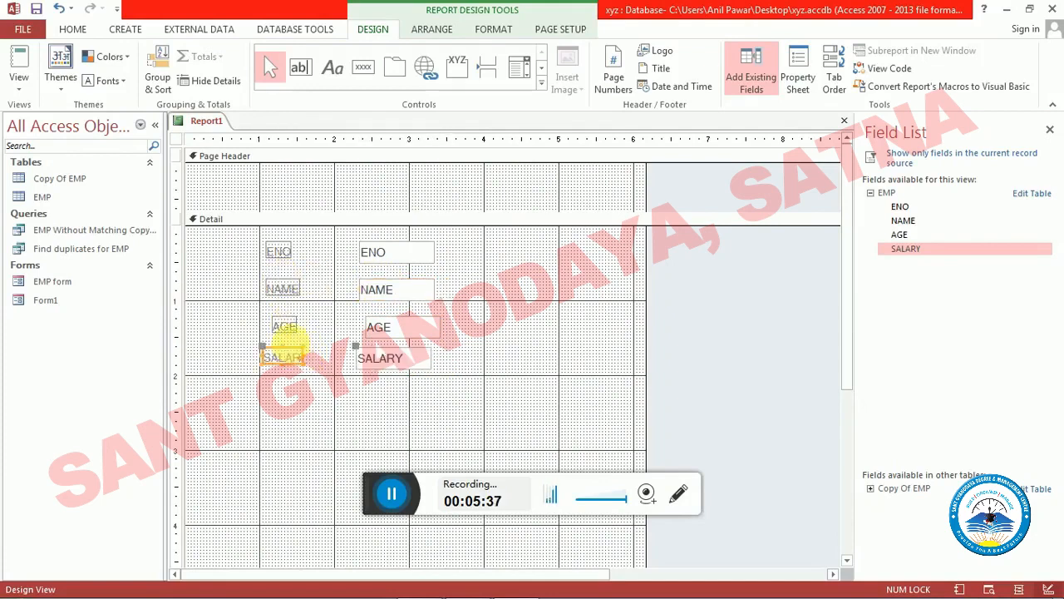
pyautogui.click(287, 321)
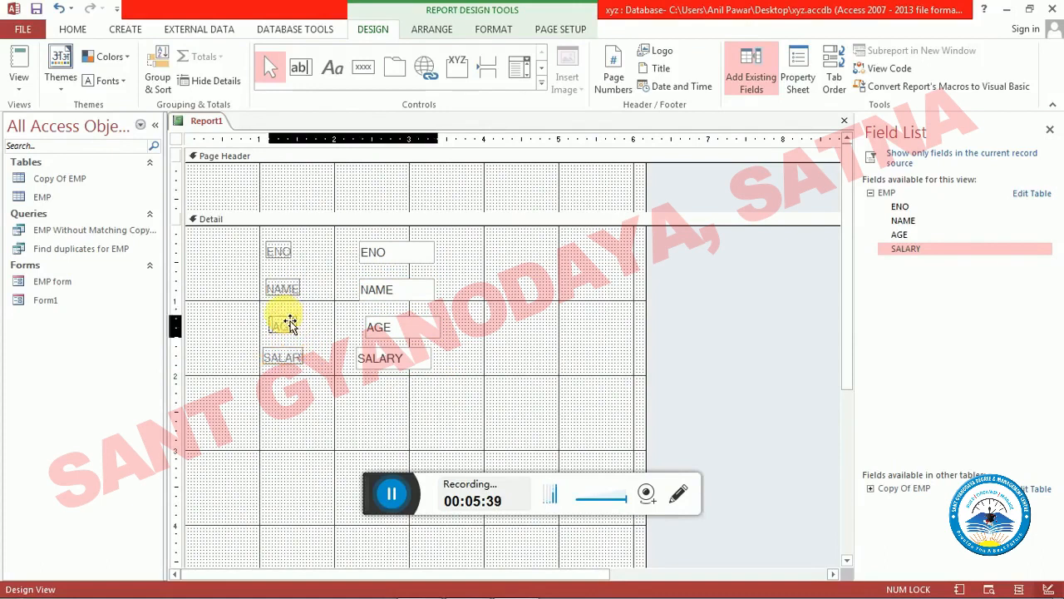
pyautogui.moveTo(287, 322); pyautogui.dragTo(281, 321)
pyautogui.click(485, 321)
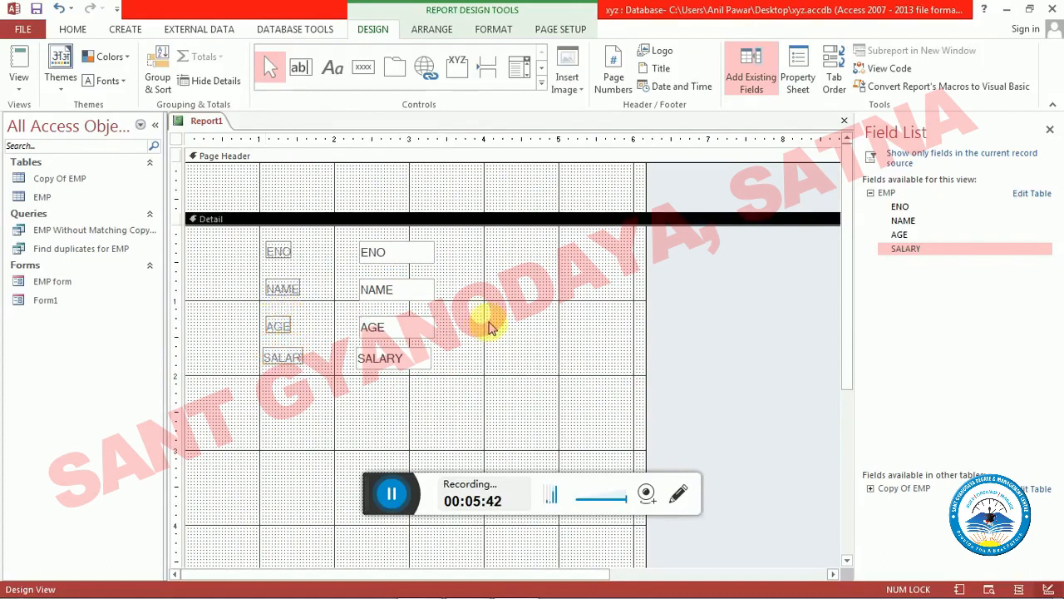
pyautogui.click(433, 362)
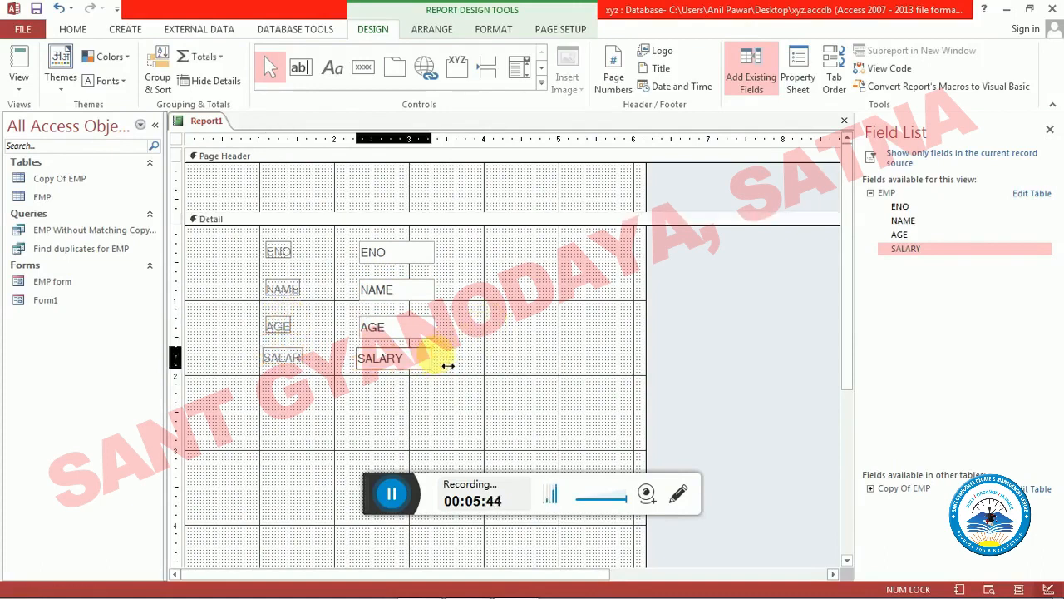
pyautogui.click(431, 327)
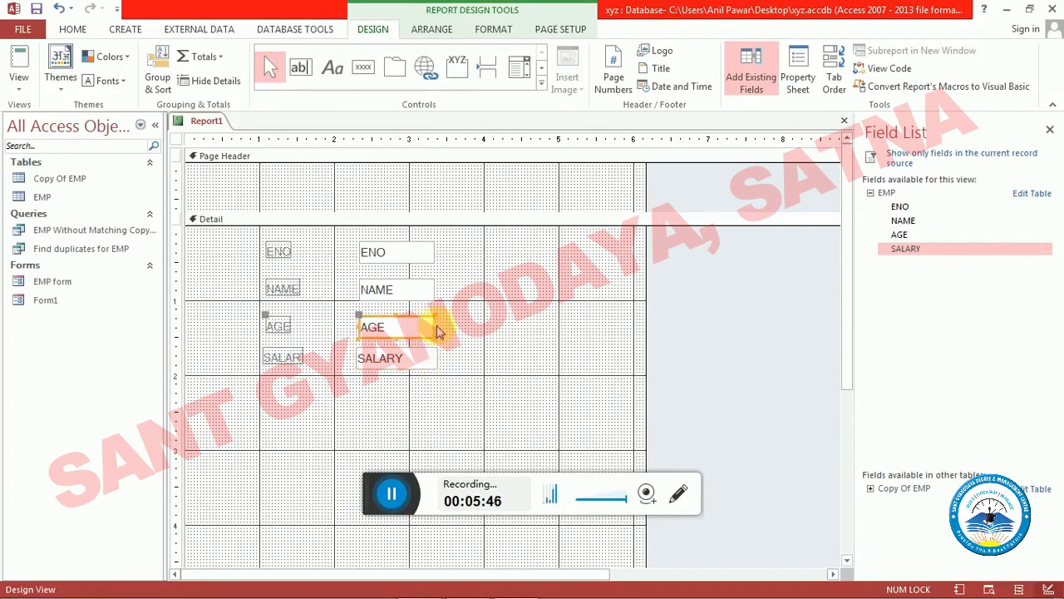
pyautogui.click(543, 334)
pyautogui.scroll(-3, 540, 329)
pyautogui.scroll(3, 541, 329)
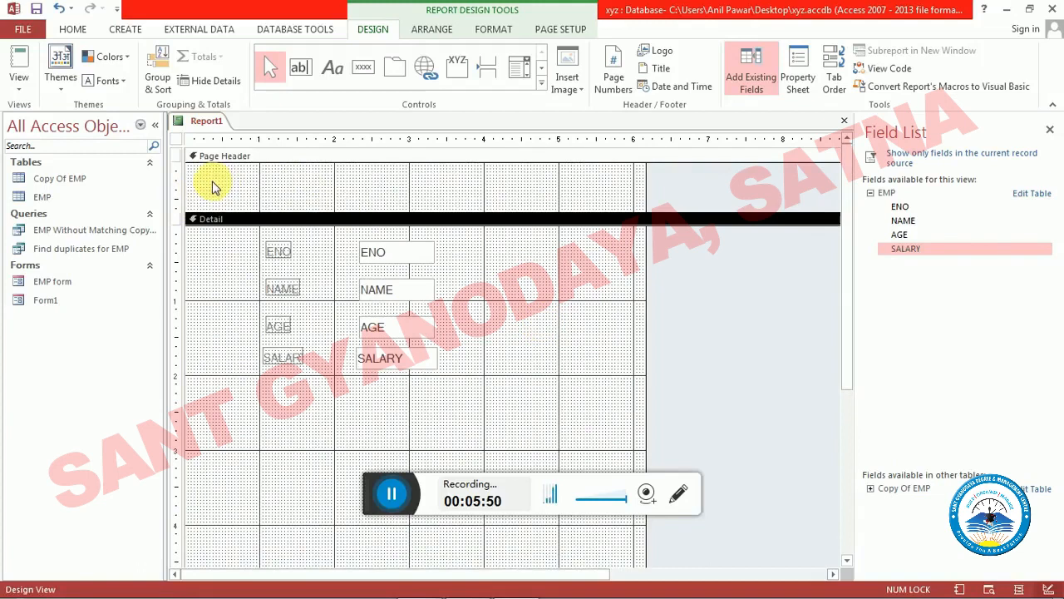
# - Add the title EMP RECORDS in the report header and select its text
pyautogui.click(353, 162)
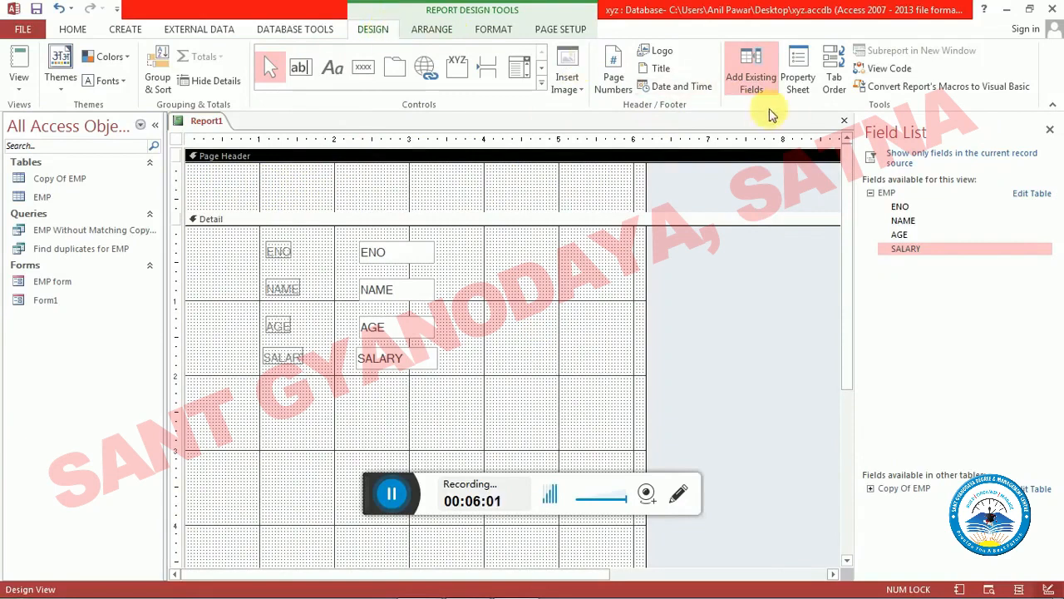
pyautogui.click(661, 69)
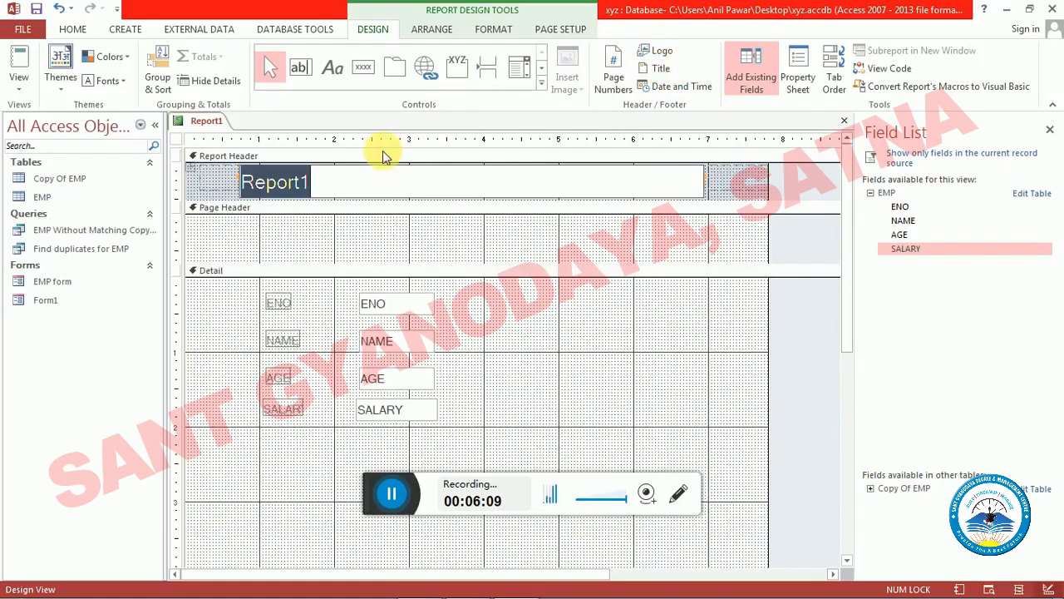
pyautogui.write('EMP  RECORDS')
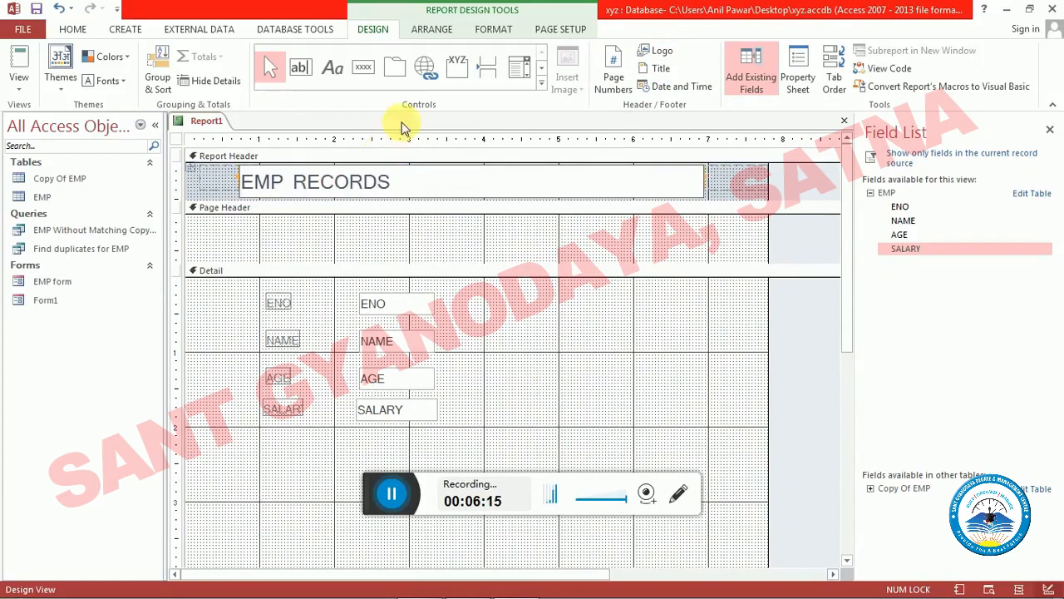
pyautogui.moveTo(420, 181); pyautogui.dragTo(228, 170)
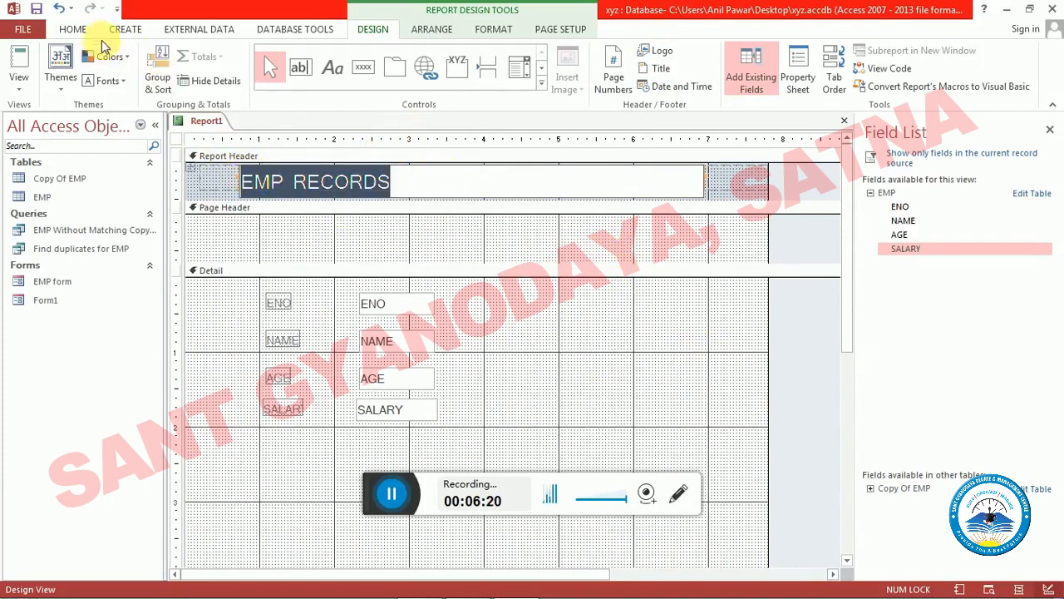
# - Make the EMP RECORDS title in the report header bold, set its font size to 24 and center it
pyautogui.click(79, 29)
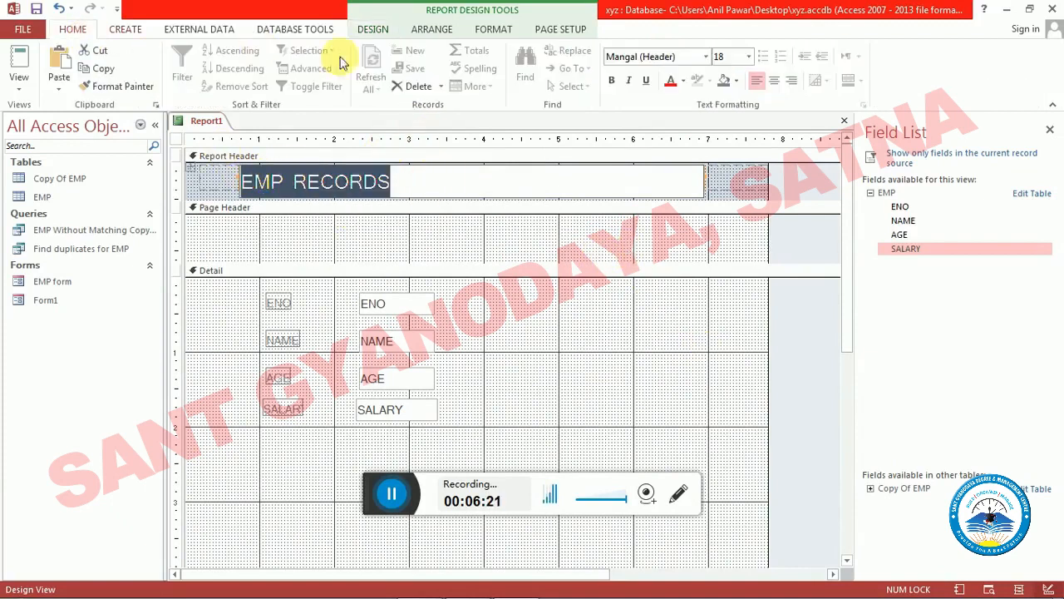
pyautogui.click(611, 79)
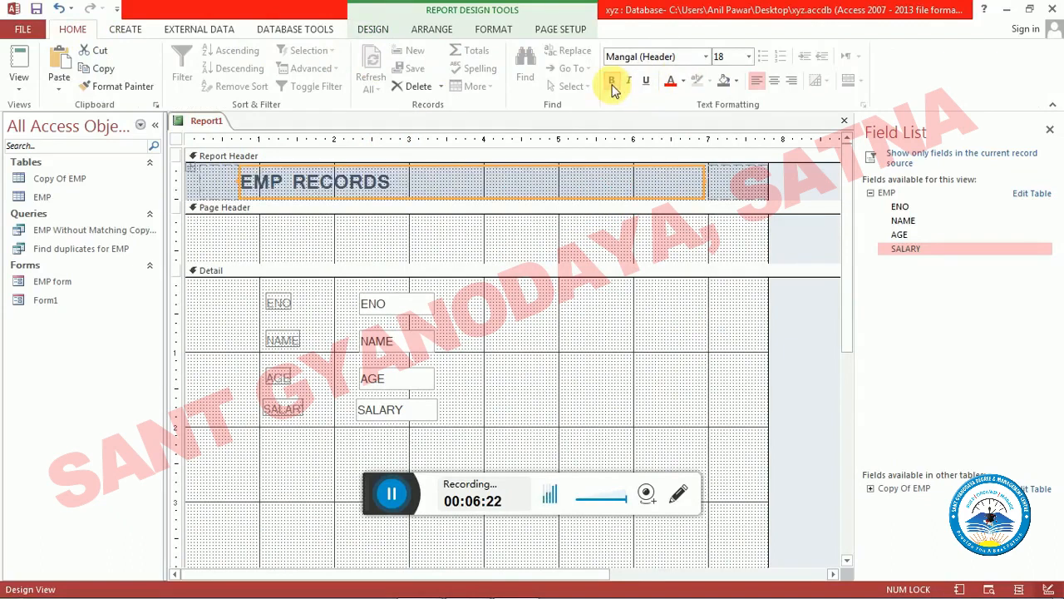
pyautogui.click(748, 56)
pyautogui.click(720, 223)
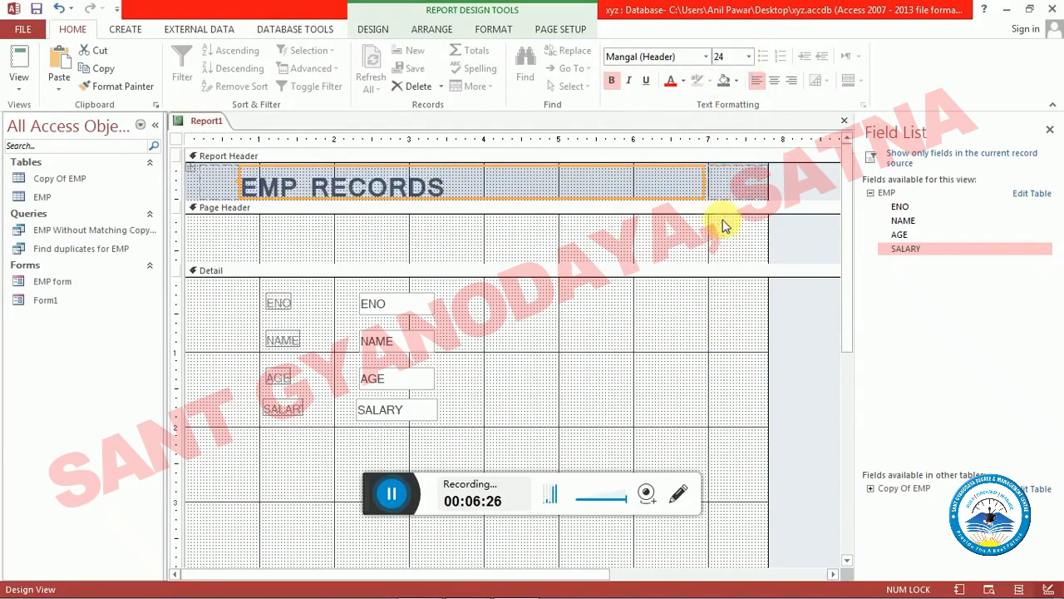
pyautogui.click(773, 80)
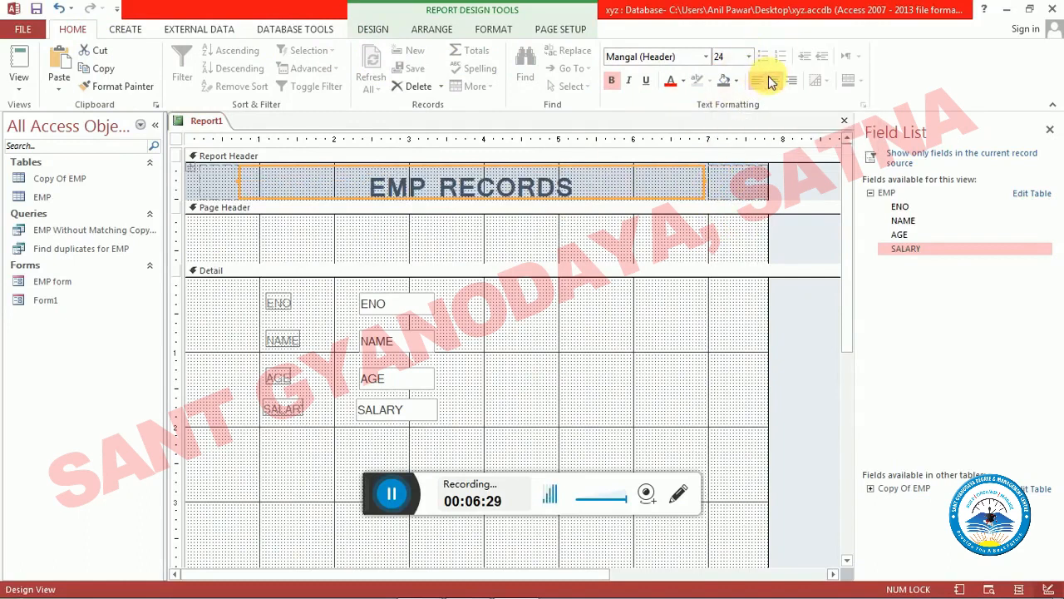
# - Close the report design and save it under the name Report1
pyautogui.doubleClick(726, 310)
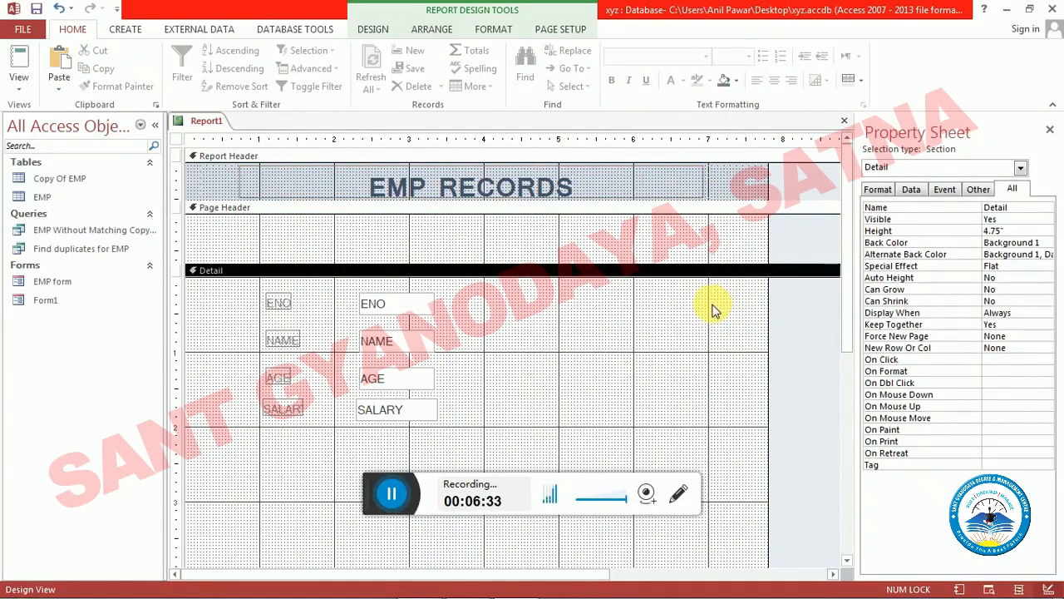
pyautogui.hotkey('ctrl', 'w')
pyautogui.click(465, 350)
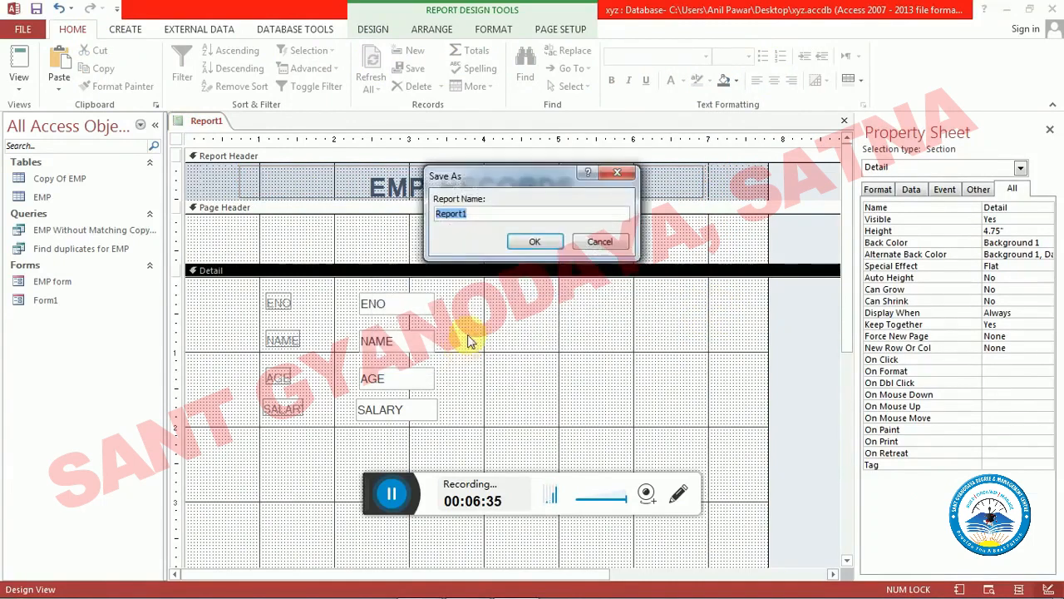
pyautogui.moveTo(495, 215); pyautogui.dragTo(407, 212)
pyautogui.click(407, 211)
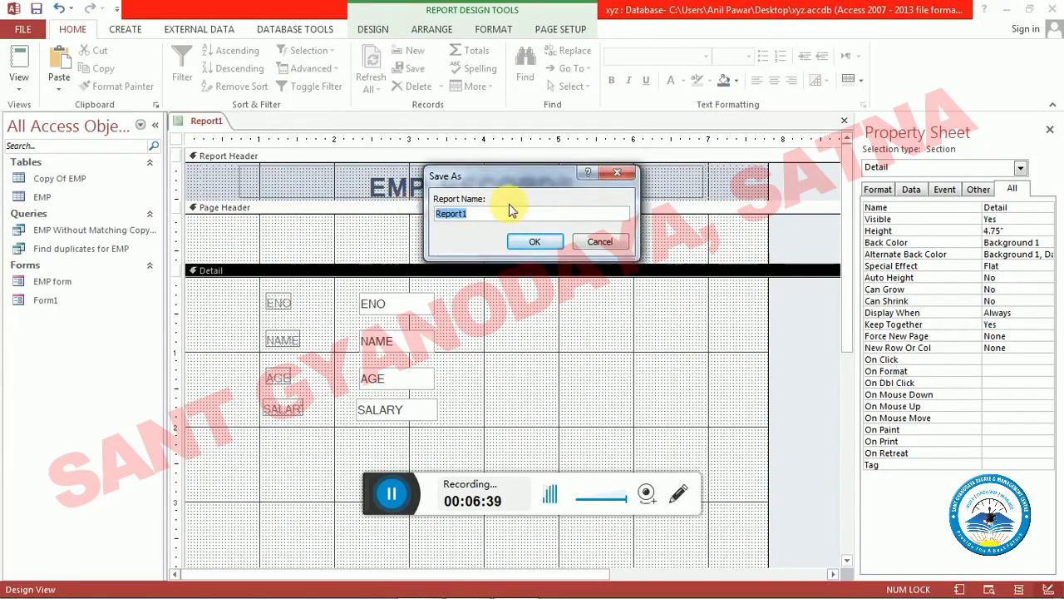
pyautogui.click(533, 243)
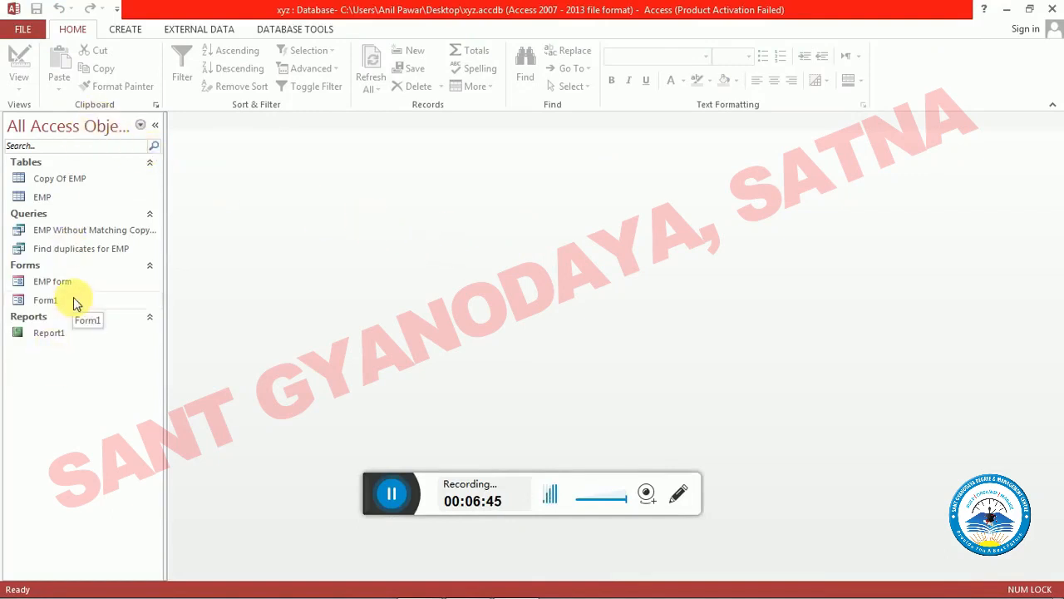
# - Open Report1 in Report view, examine its header, page header and employee records through to the end, and close it
pyautogui.doubleClick(57, 336)
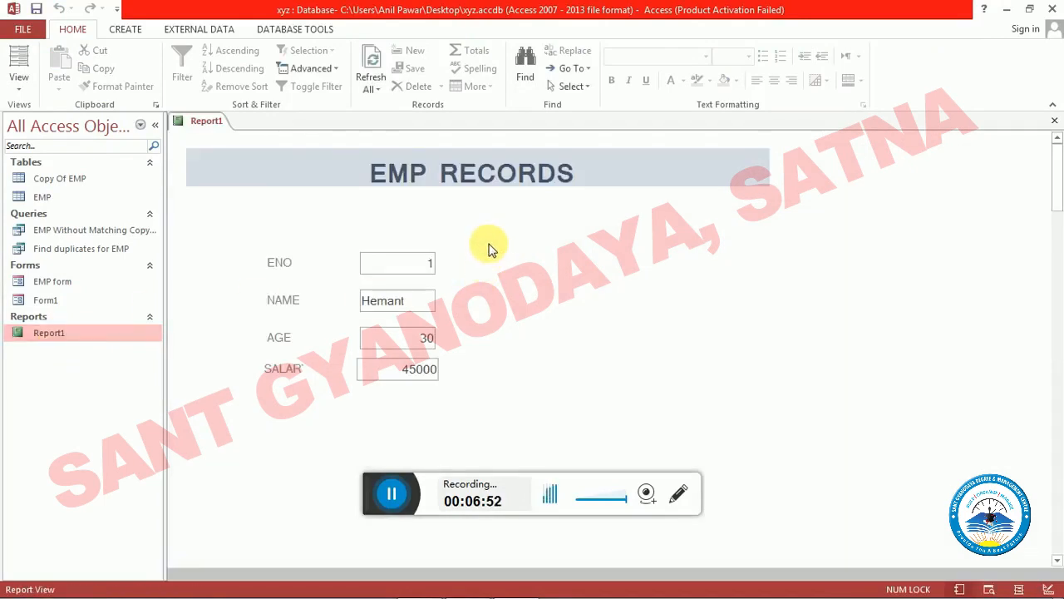
pyautogui.scroll(-1, 489, 248)
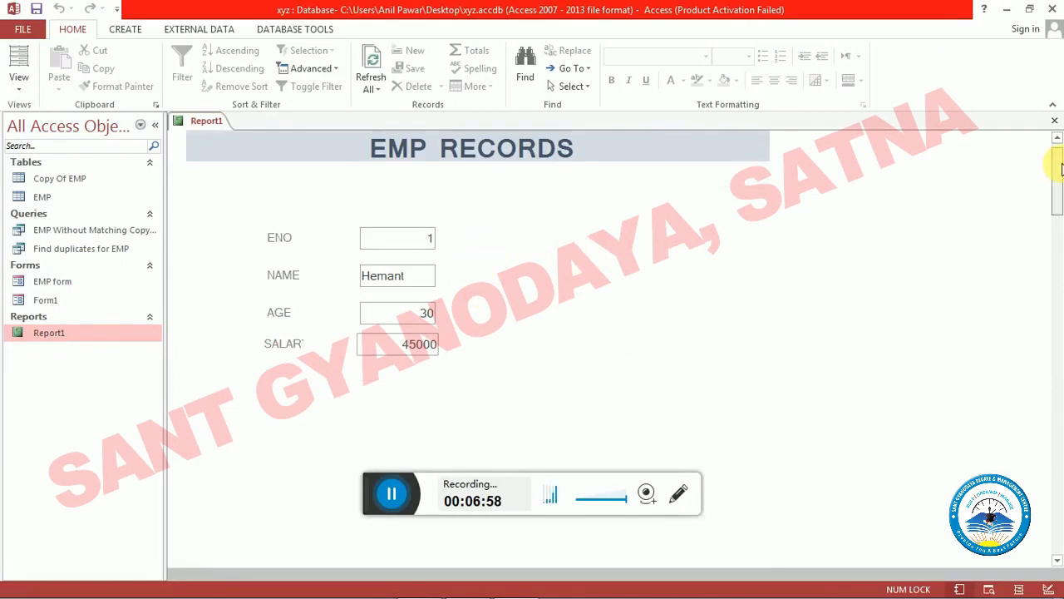
pyautogui.moveTo(1060, 169); pyautogui.dragTo(1060, 508)
pyautogui.moveTo(1055, 511); pyautogui.dragTo(1054, 155)
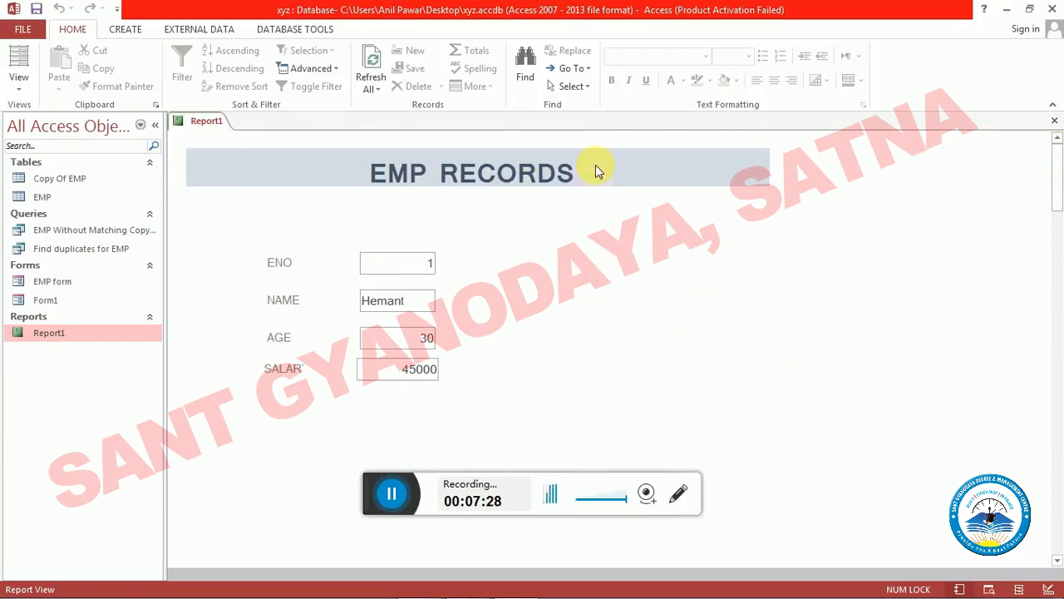
pyautogui.click(597, 168)
pyautogui.click(646, 221)
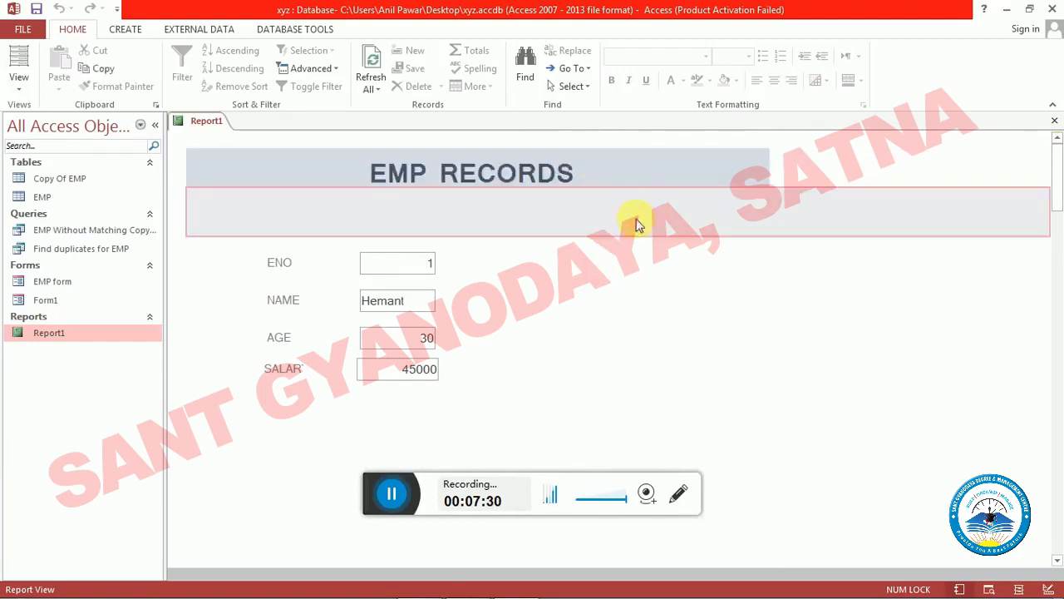
pyautogui.click(651, 275)
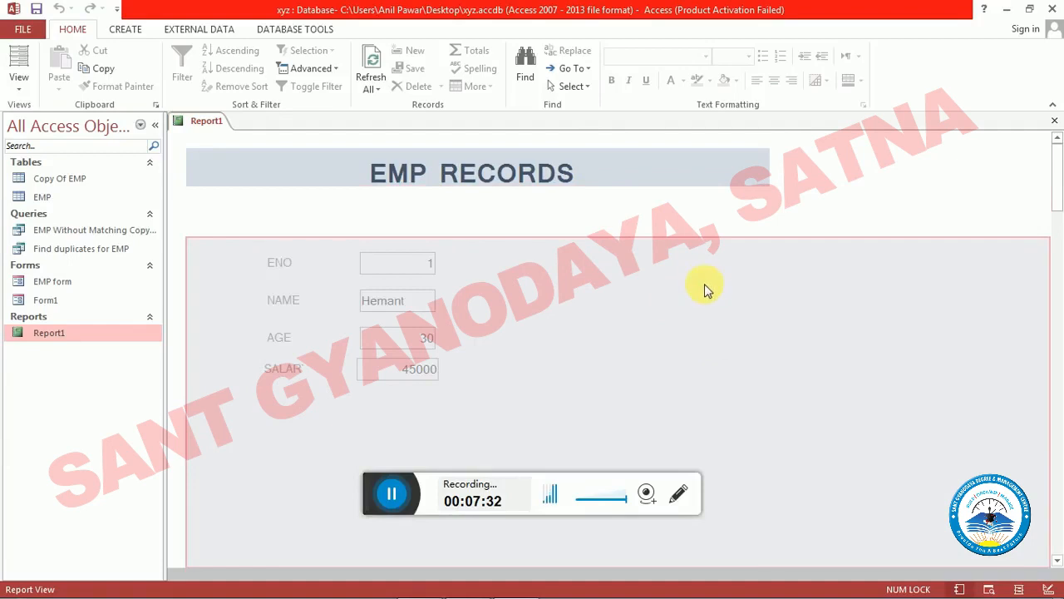
pyautogui.click(667, 219)
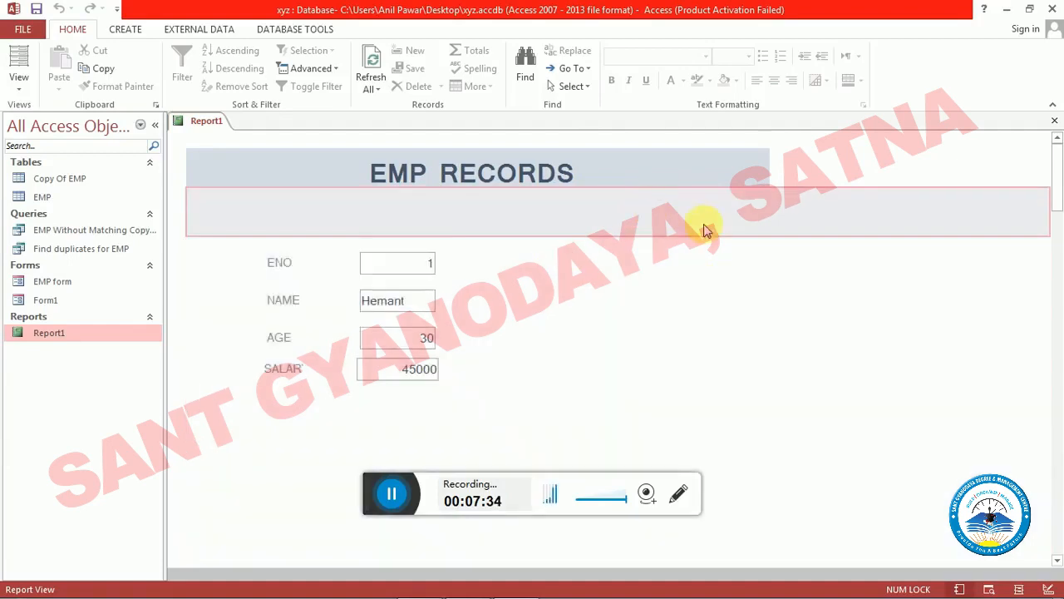
pyautogui.hotkey('ctrl', 'w')
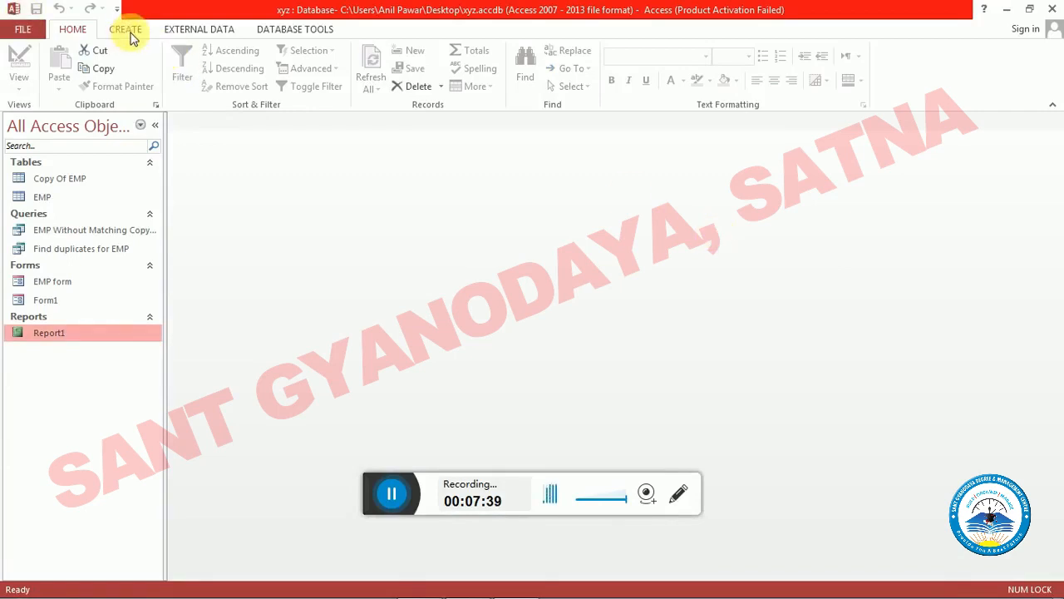
# - Start a report with the Report Wizard and include all fields of the EMP table: ENO, NAME, AGE and SALARY
pyautogui.click(129, 30)
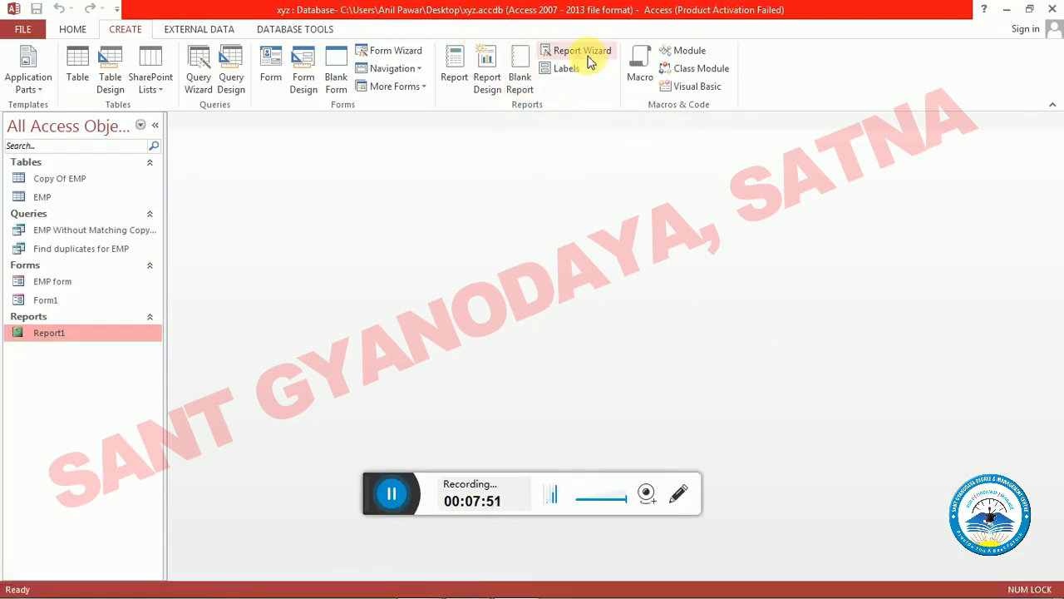
pyautogui.click(588, 56)
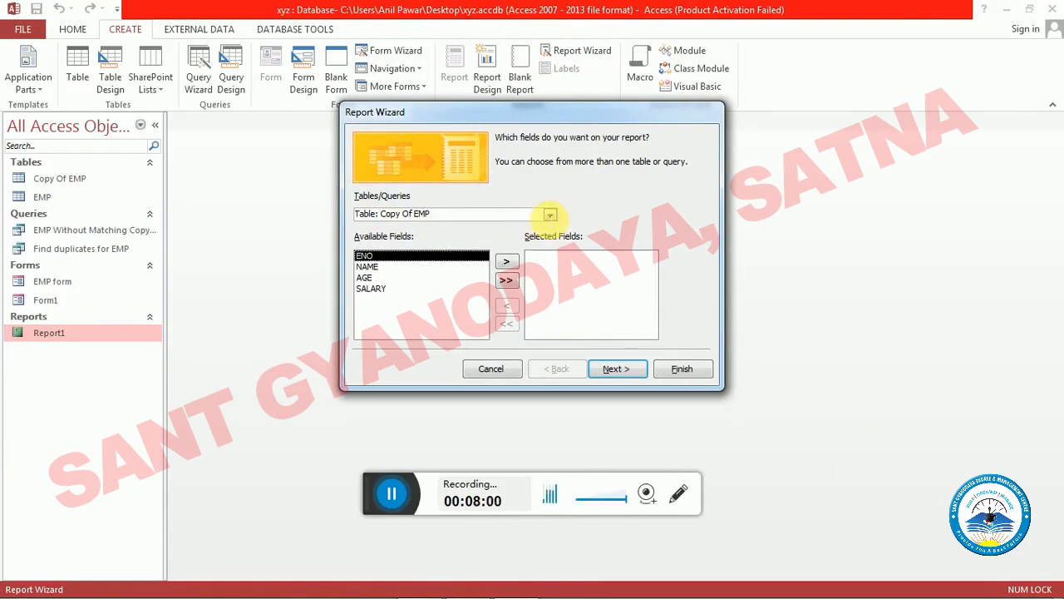
pyautogui.click(551, 216)
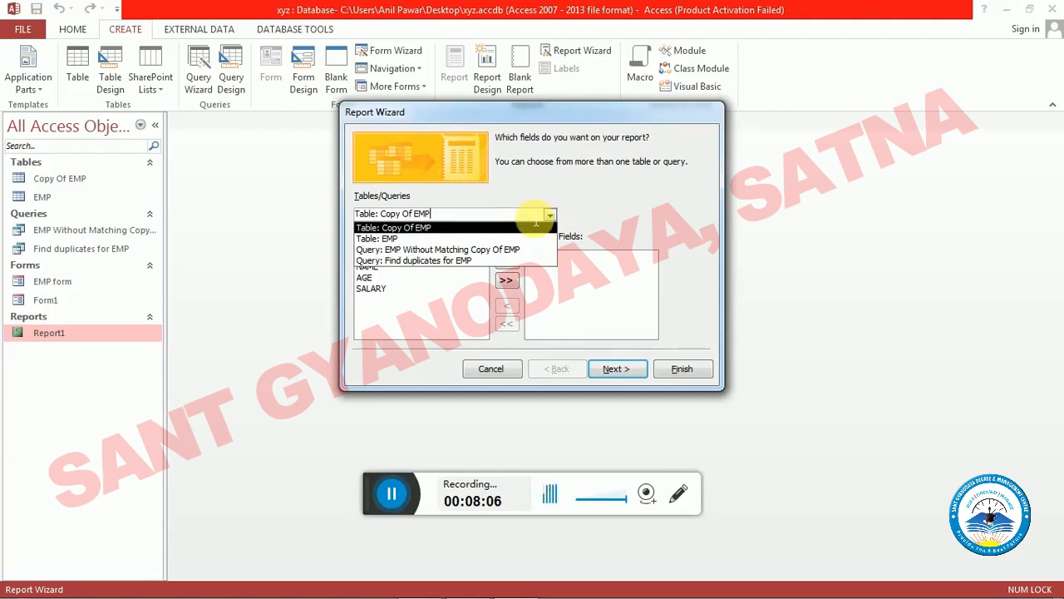
pyautogui.click(401, 239)
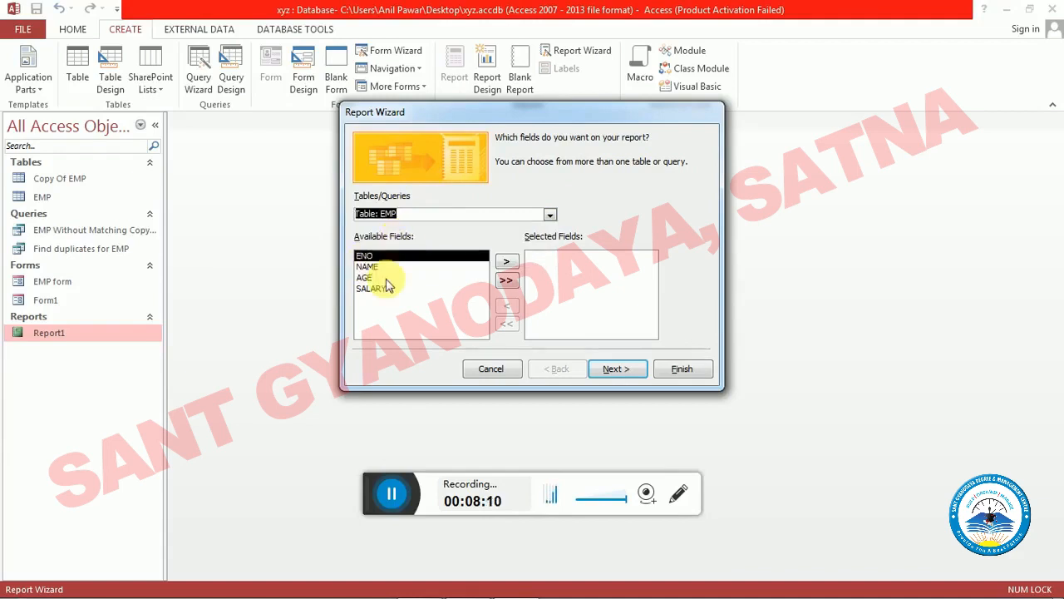
pyautogui.click(507, 282)
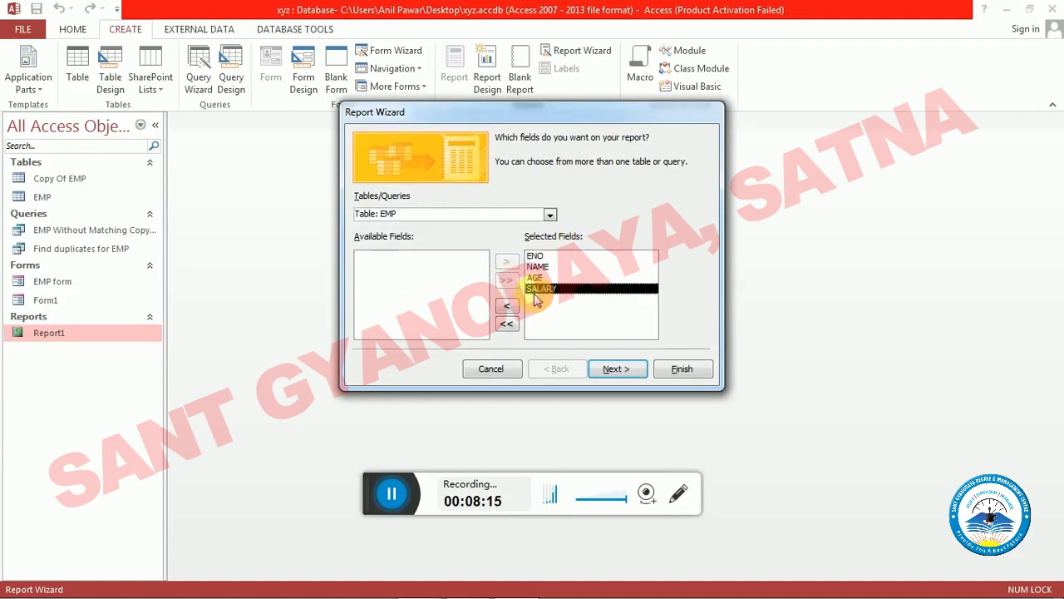
pyautogui.click(637, 376)
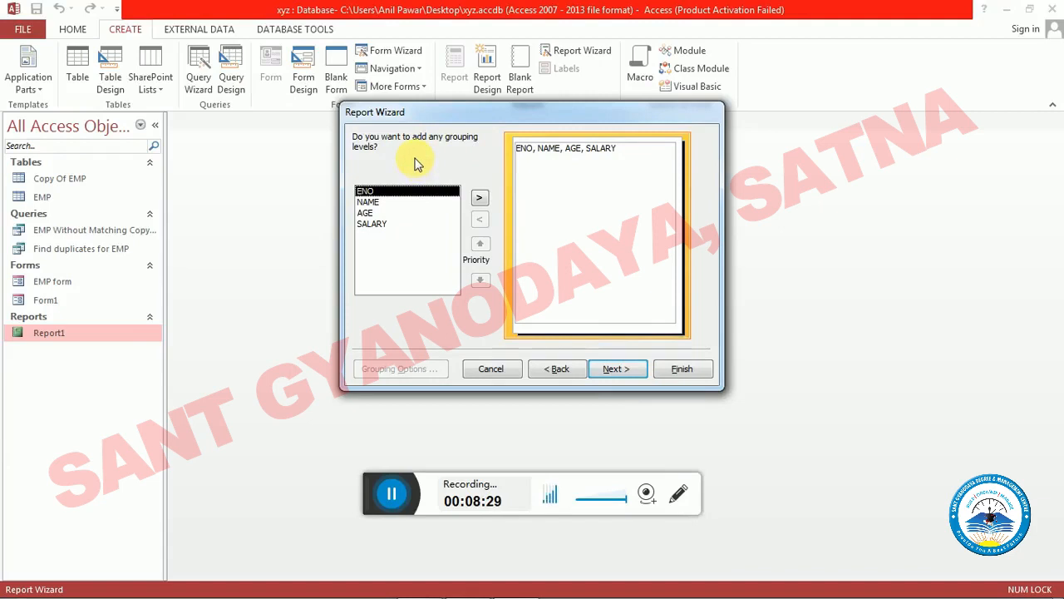
# - Group the report by ENO and add a Sum summary for SALARY, showing detail and summary
pyautogui.click(480, 199)
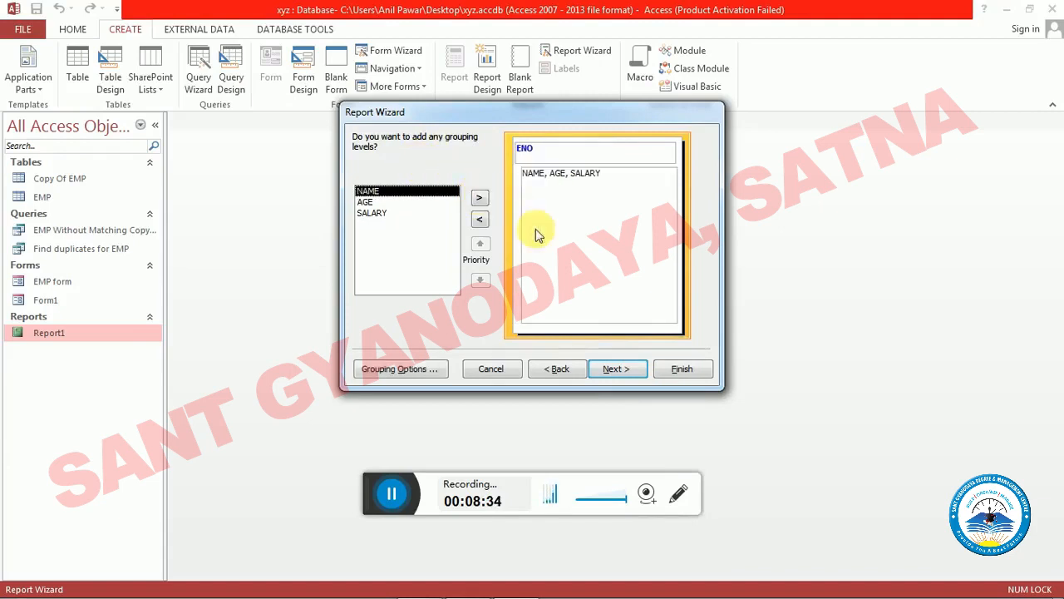
pyautogui.click(615, 368)
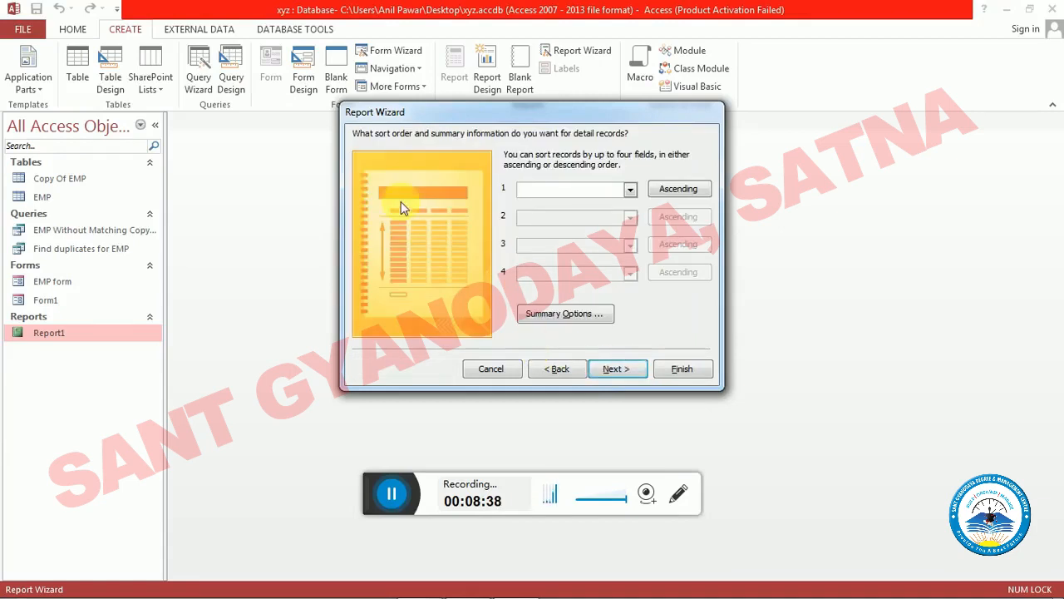
pyautogui.moveTo(477, 121); pyautogui.dragTo(451, 163)
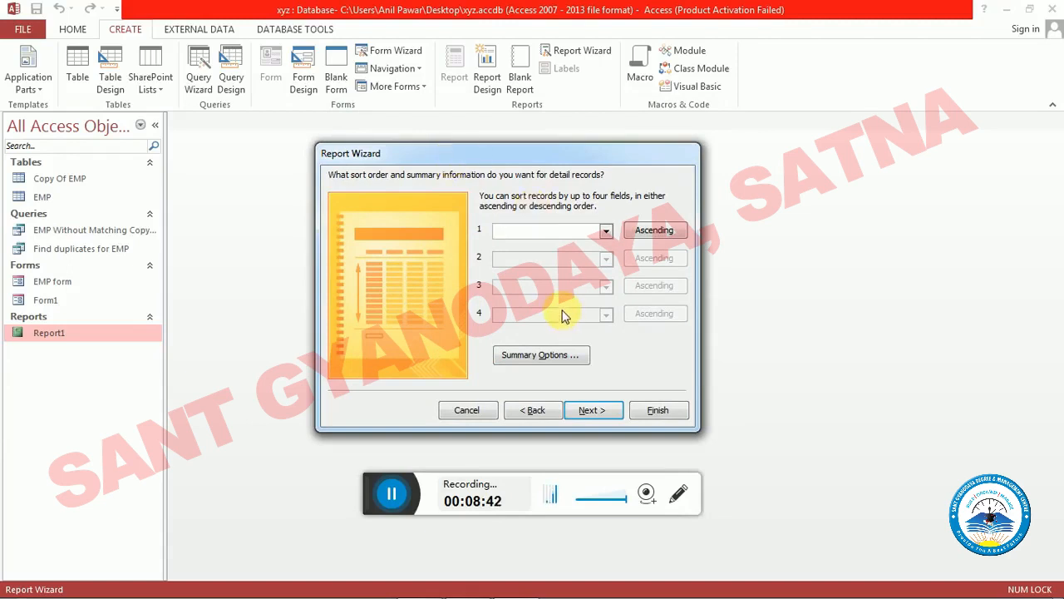
pyautogui.click(539, 358)
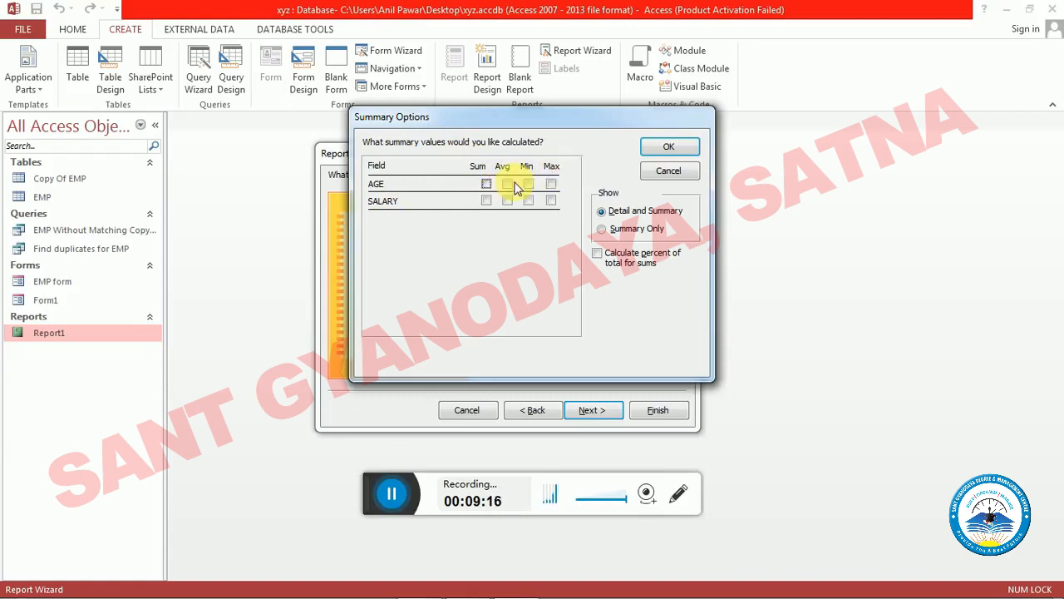
pyautogui.click(486, 202)
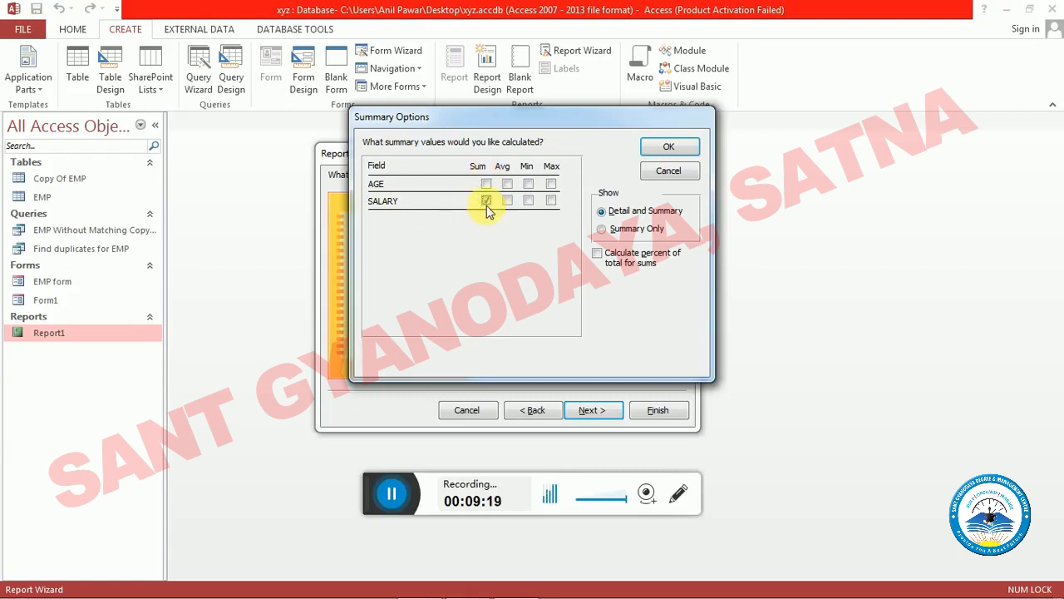
pyautogui.click(669, 148)
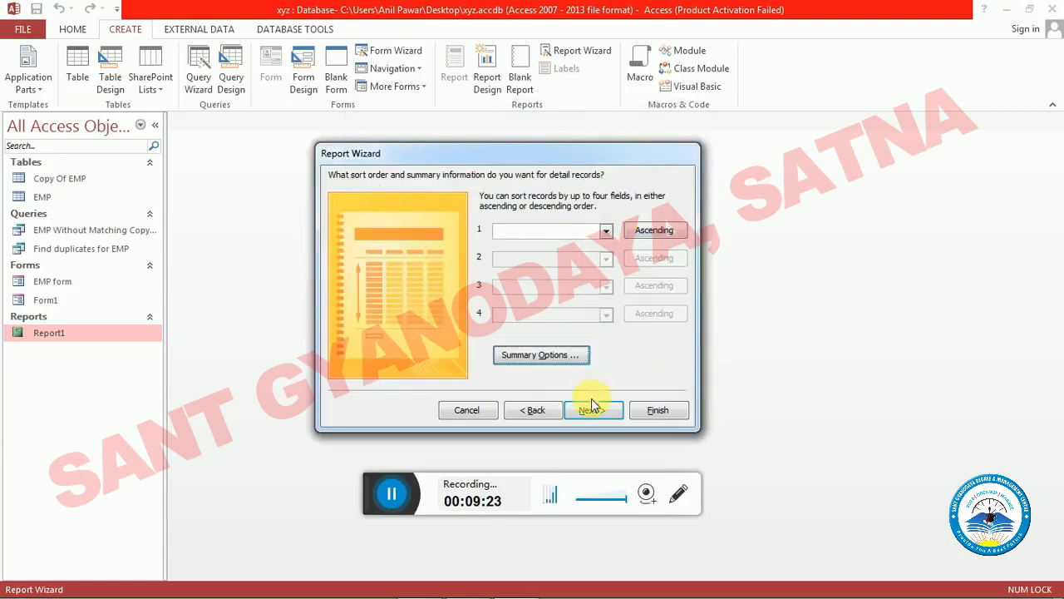
# - Sort the detail records by NAME ascending, keep the Stepped layout in Portrait orientation, and finish the report with the title EMP
pyautogui.click(606, 230)
pyautogui.click(549, 257)
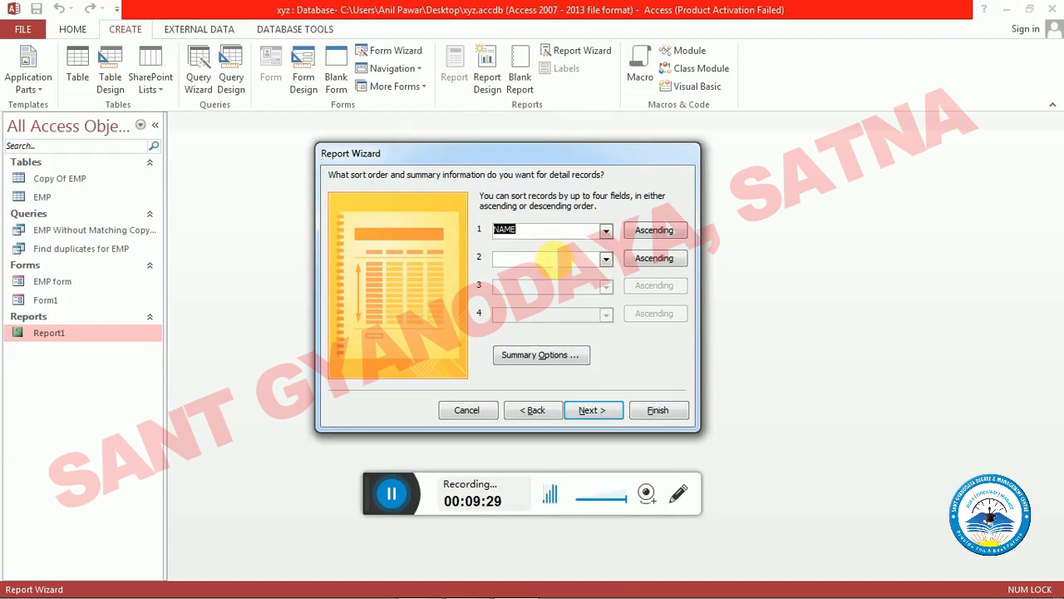
pyautogui.click(603, 409)
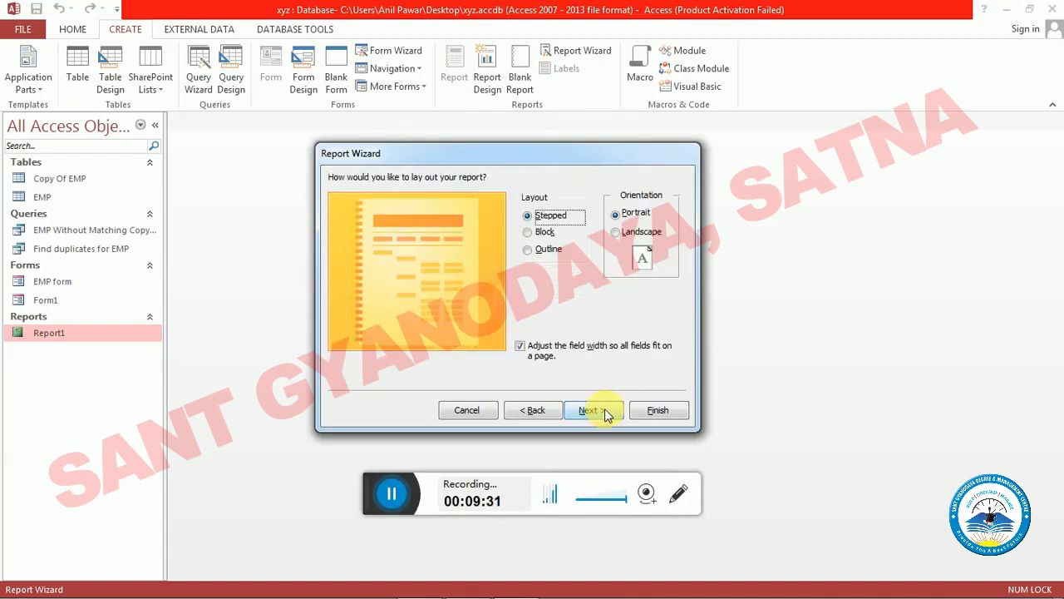
pyautogui.click(604, 411)
pyautogui.click(597, 412)
pyautogui.click(667, 411)
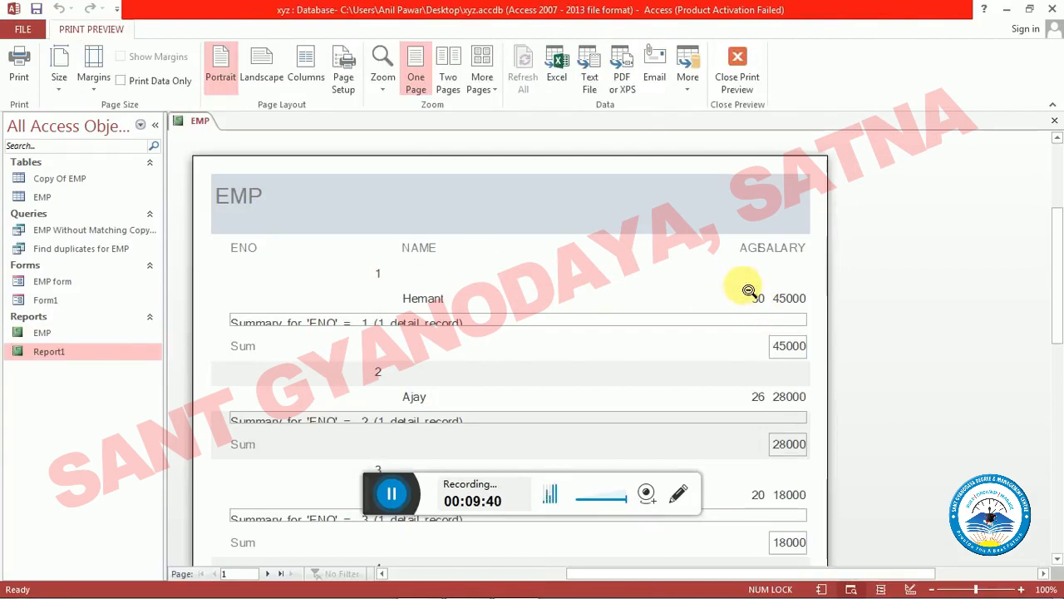
# - Examine the grouped records and salary sums in the EMP report's print preview on pages 1 and 2
pyautogui.scroll(-1, 803, 289)
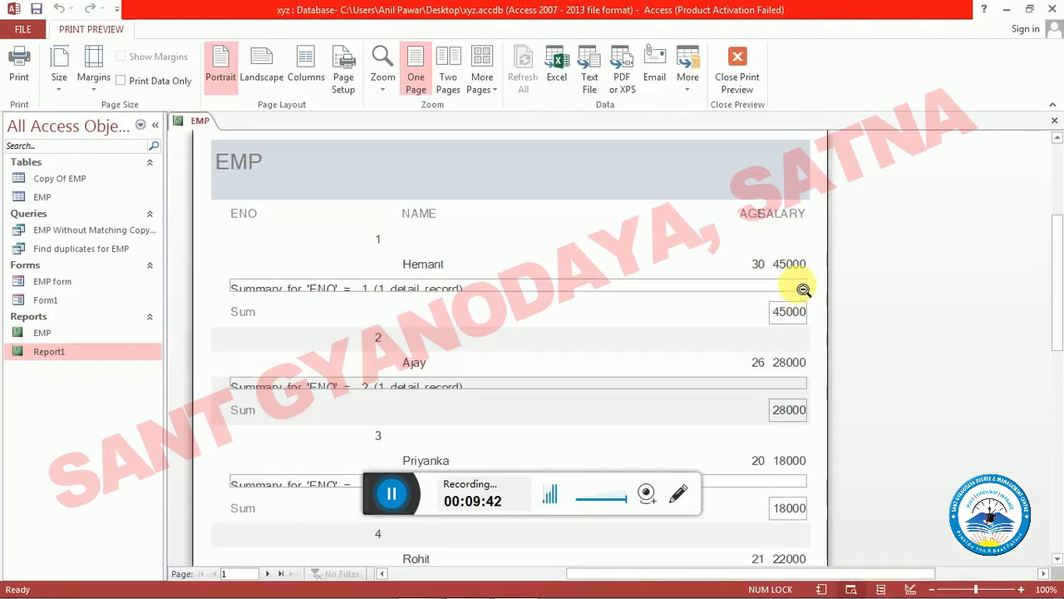
pyautogui.scroll(-4, 803, 290)
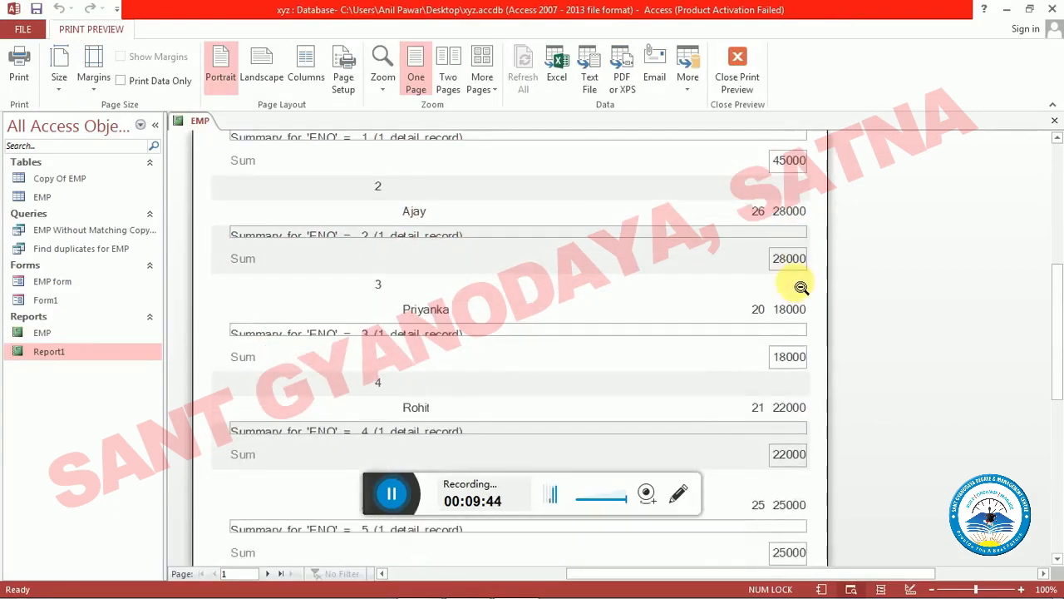
pyautogui.scroll(-4, 803, 289)
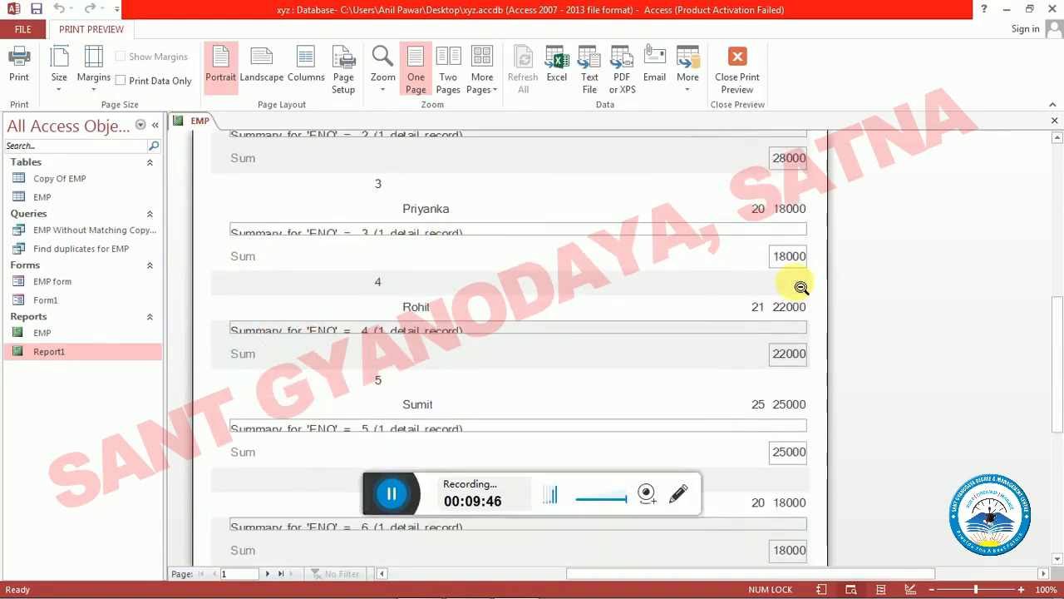
pyautogui.scroll(-5, 801, 286)
pyautogui.scroll(-3, 801, 288)
pyautogui.scroll(-3, 692, 390)
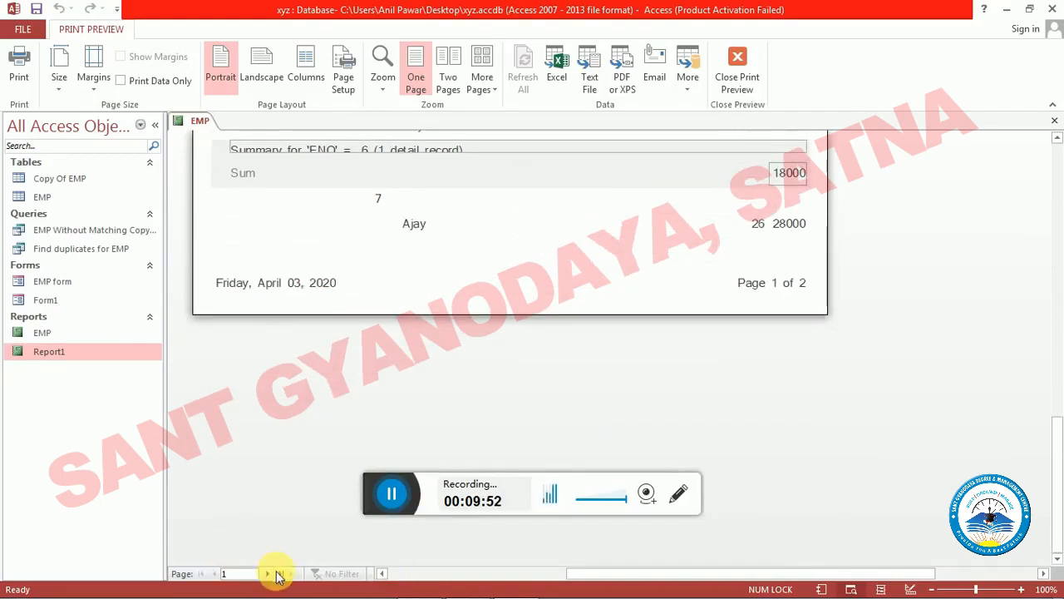
pyautogui.click(267, 573)
pyautogui.scroll(5, 639, 341)
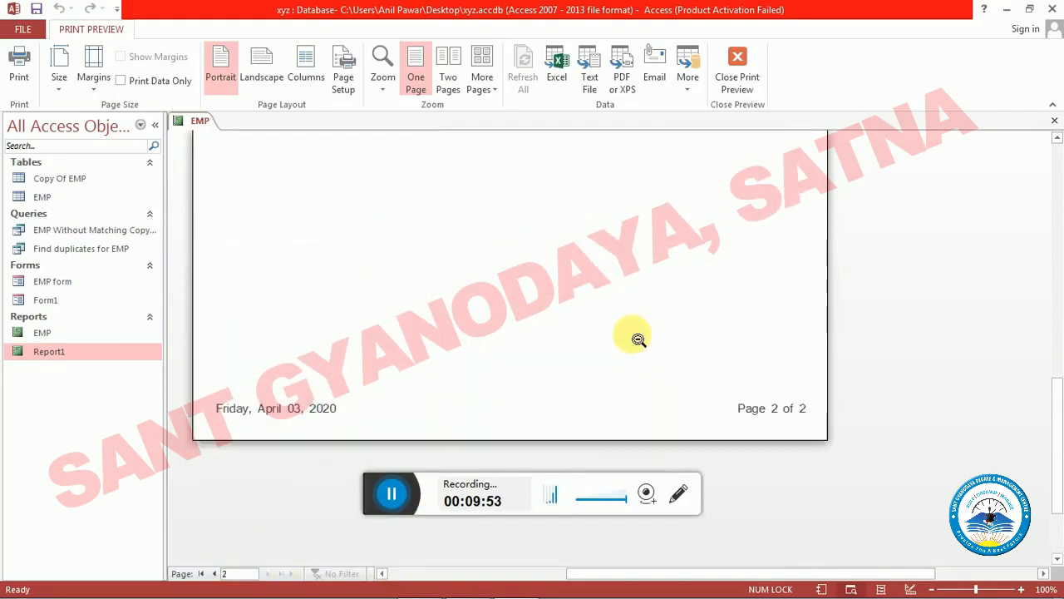
# - Open the EMP report in Design view and widen the report area to about 8.71 inches
pyautogui.scroll(8, 639, 341)
pyautogui.scroll(1, 616, 320)
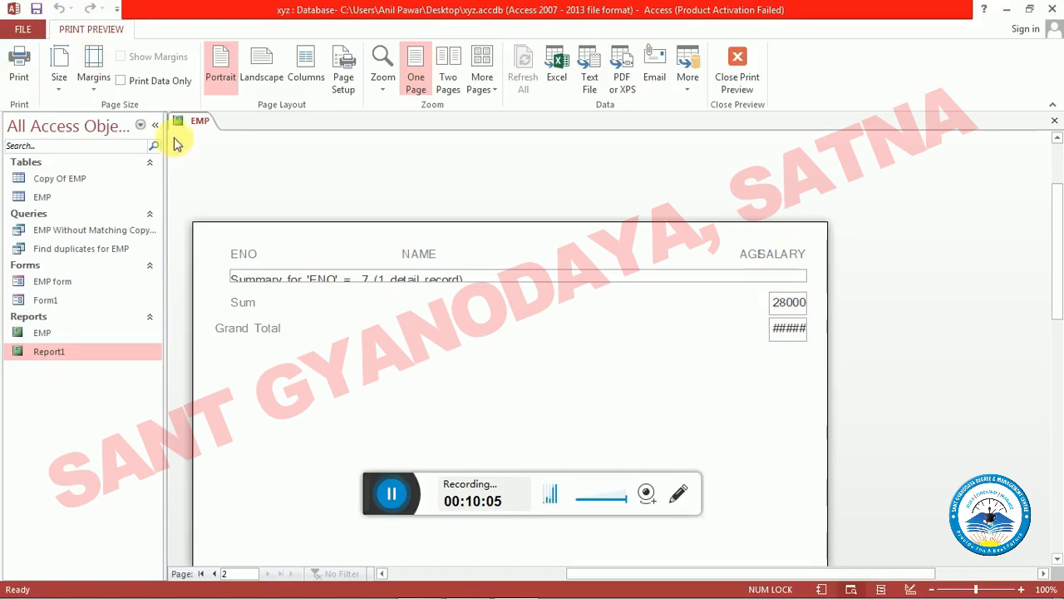
pyautogui.rightClick(42, 338)
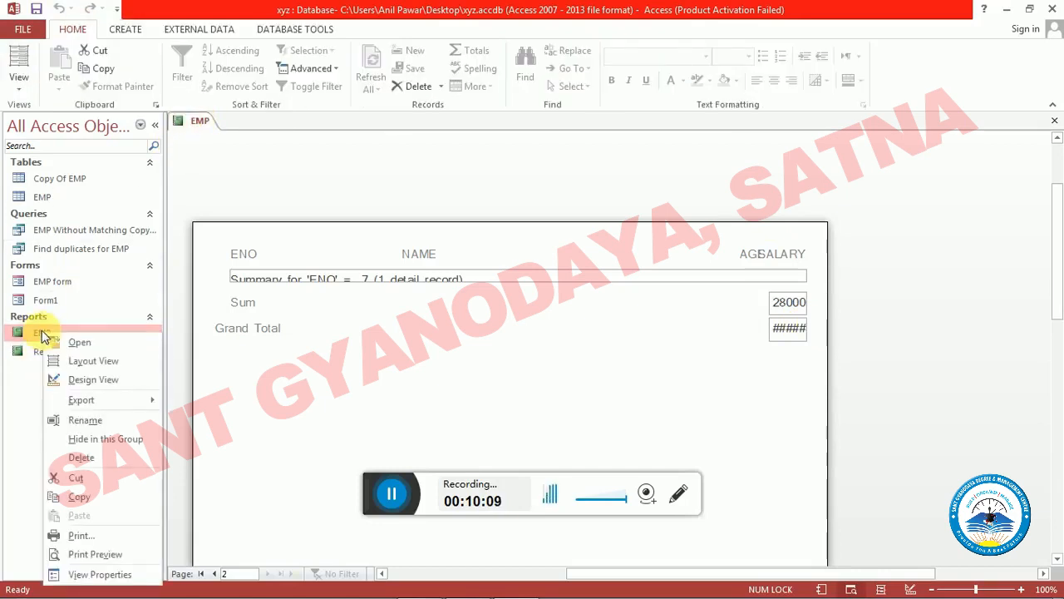
pyautogui.click(93, 379)
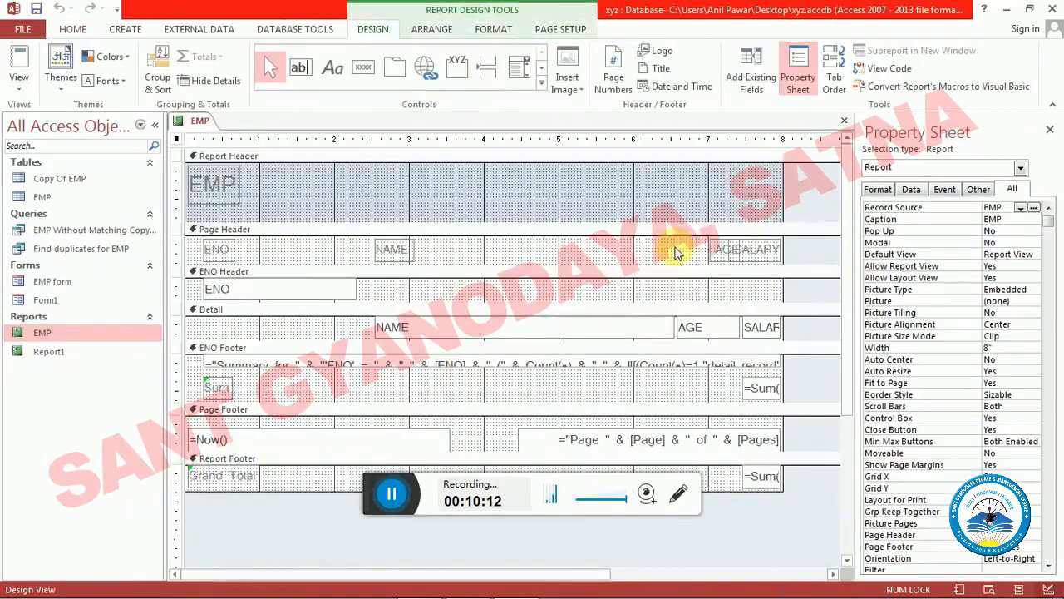
pyautogui.moveTo(784, 171); pyautogui.dragTo(837, 172)
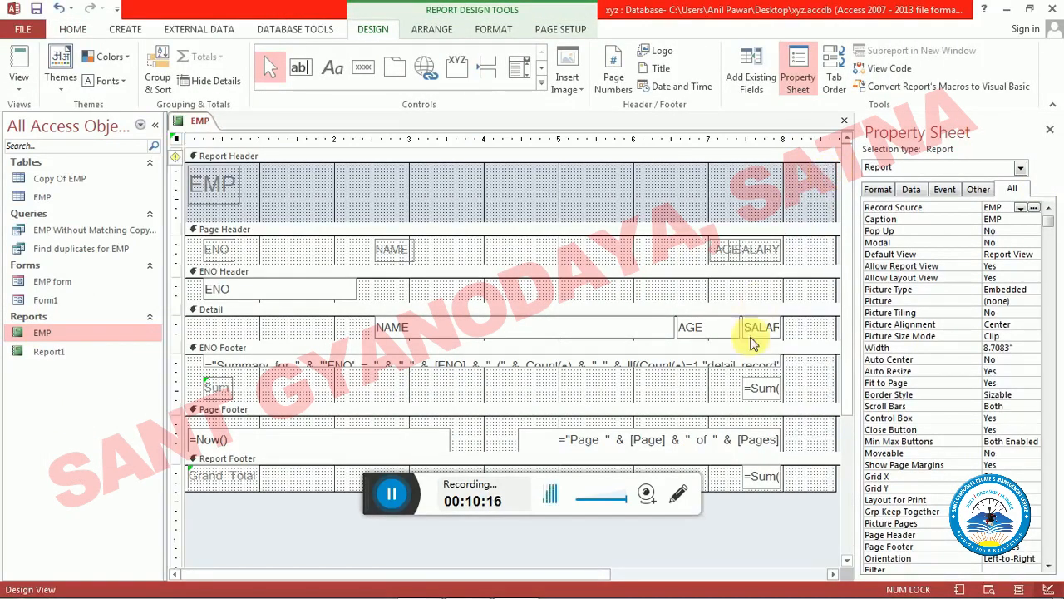
# - Widen the SALARY grand total text box in the Report Footer almost to the report's right edge, then close the report with the change saved
pyautogui.click(781, 480)
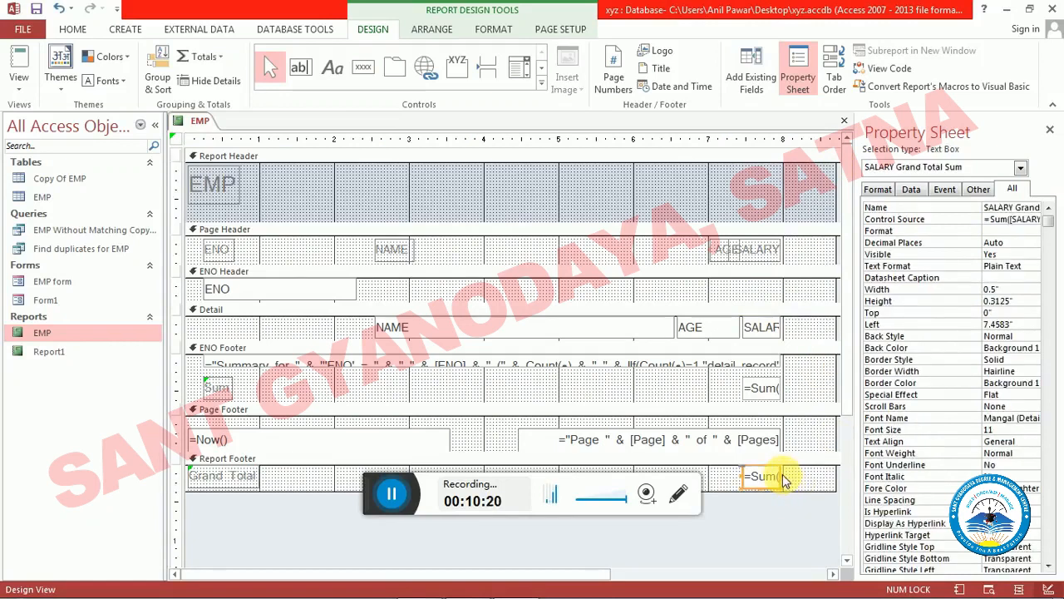
pyautogui.moveTo(794, 488); pyautogui.dragTo(813, 484)
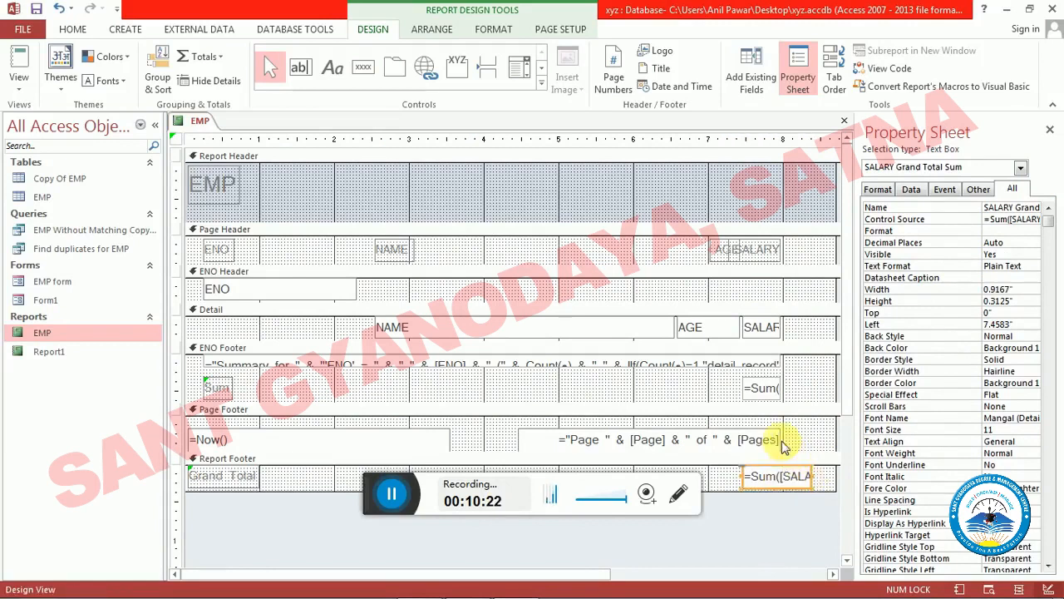
pyautogui.click(827, 488)
pyautogui.moveTo(827, 487); pyautogui.dragTo(832, 485)
pyautogui.hotkey('ctrl', 'w')
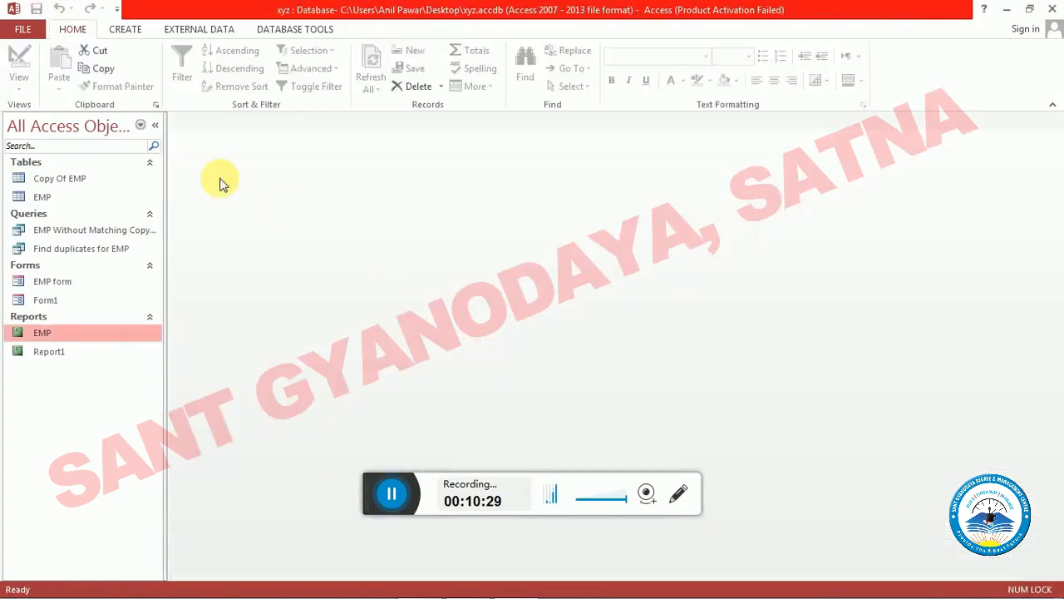
# - Reopen the EMP report and check the Grand Total value at the end of the report
pyautogui.doubleClick(64, 333)
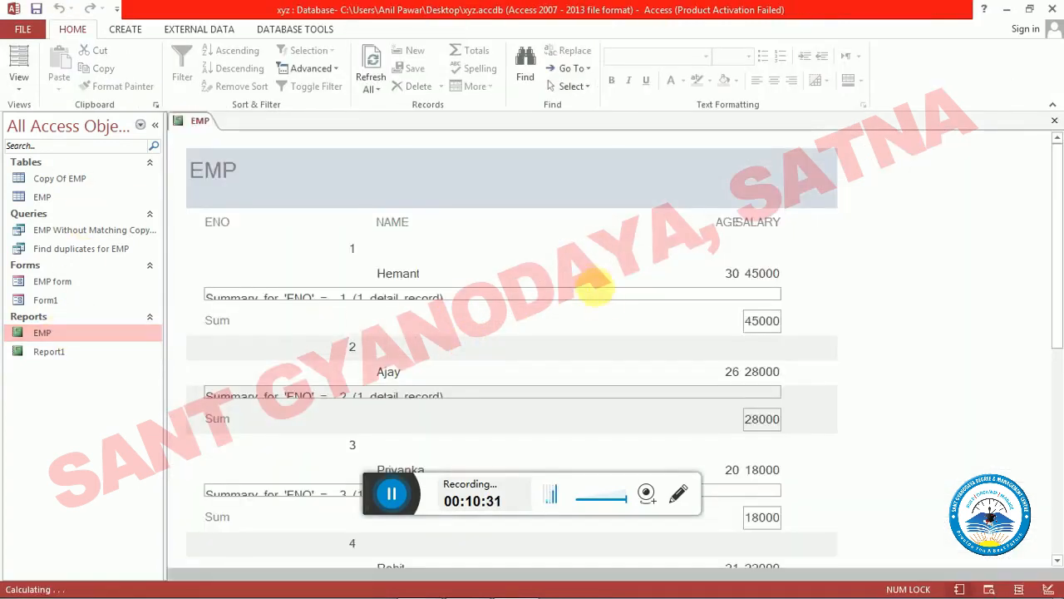
pyautogui.scroll(-5, 689, 332)
pyautogui.scroll(-5, 701, 340)
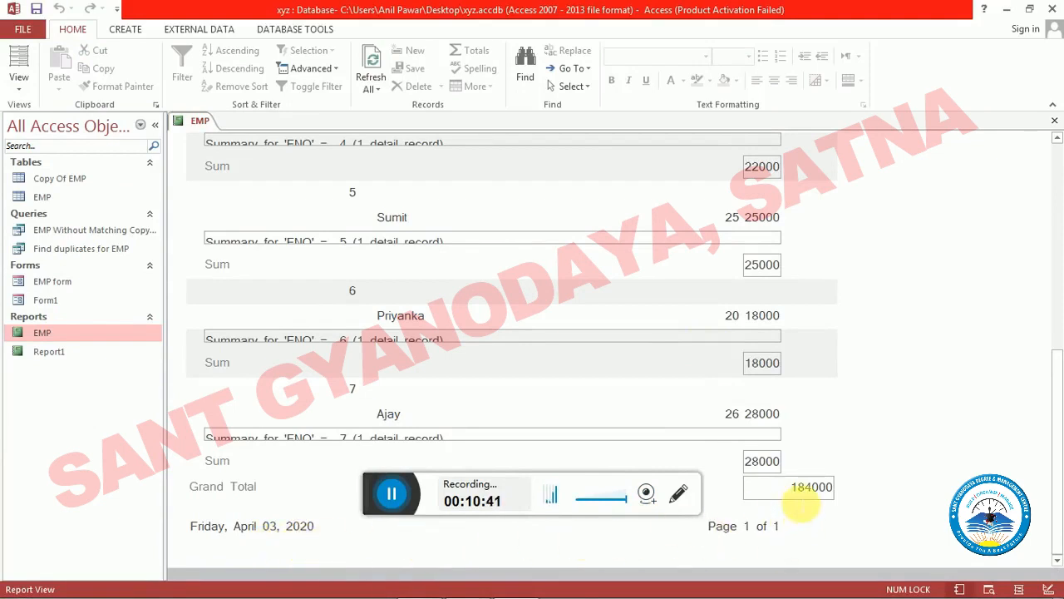
pyautogui.moveTo(795, 498); pyautogui.dragTo(850, 497)
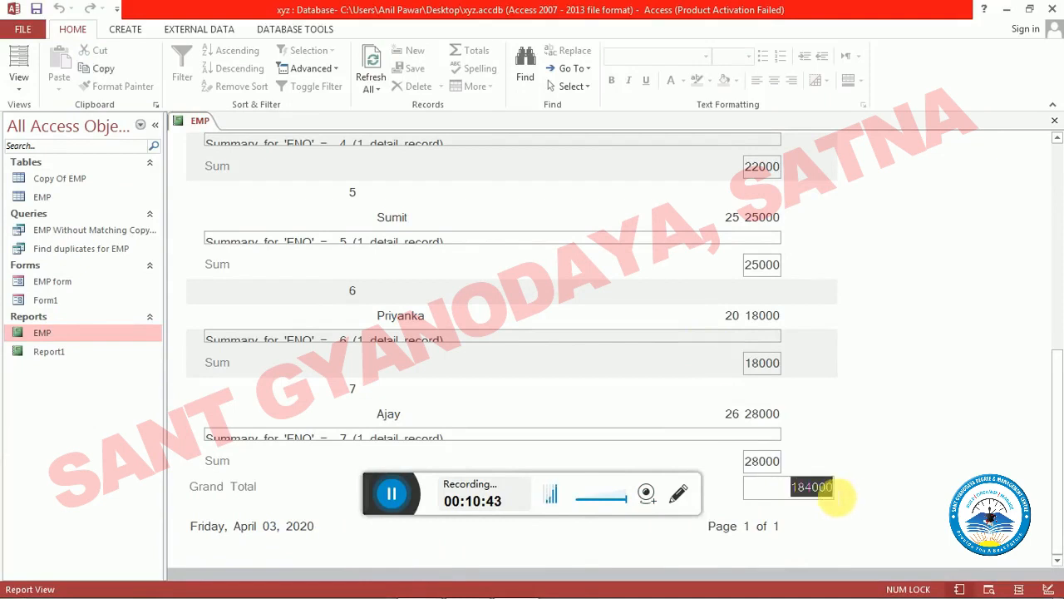